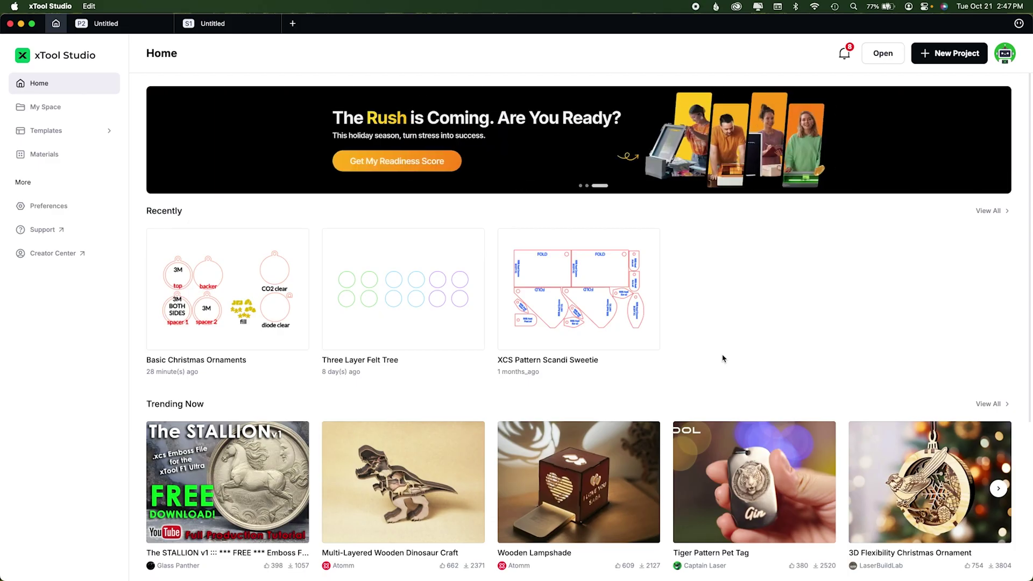
View the installed xTool Studio version and check for software updates
click(47, 6)
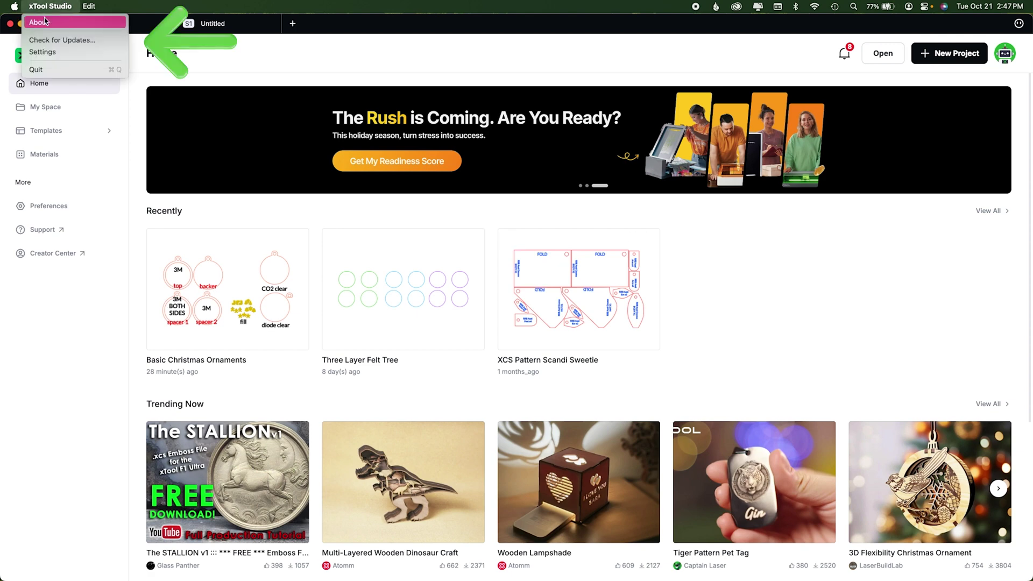
click(45, 21)
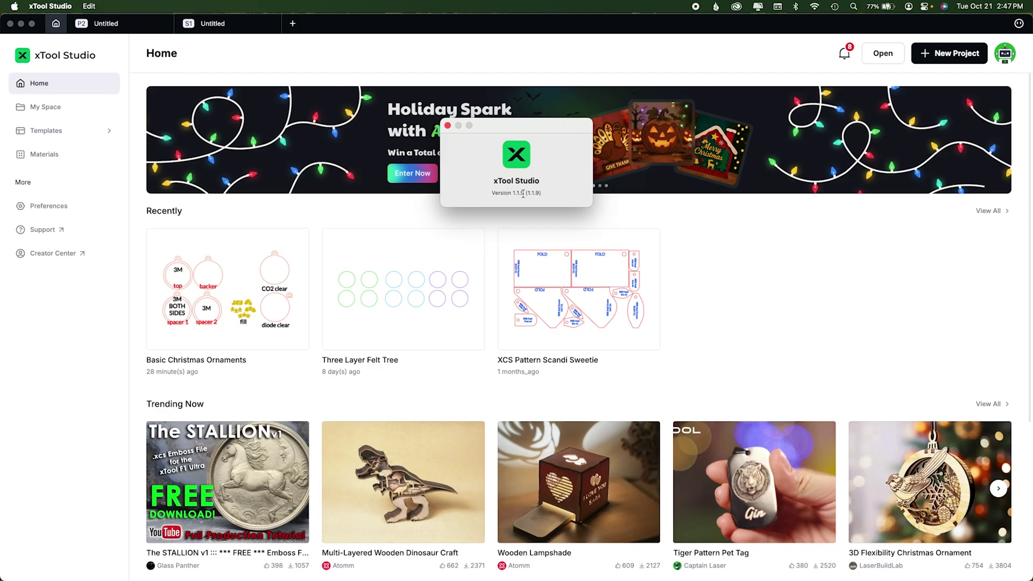
click(50, 6)
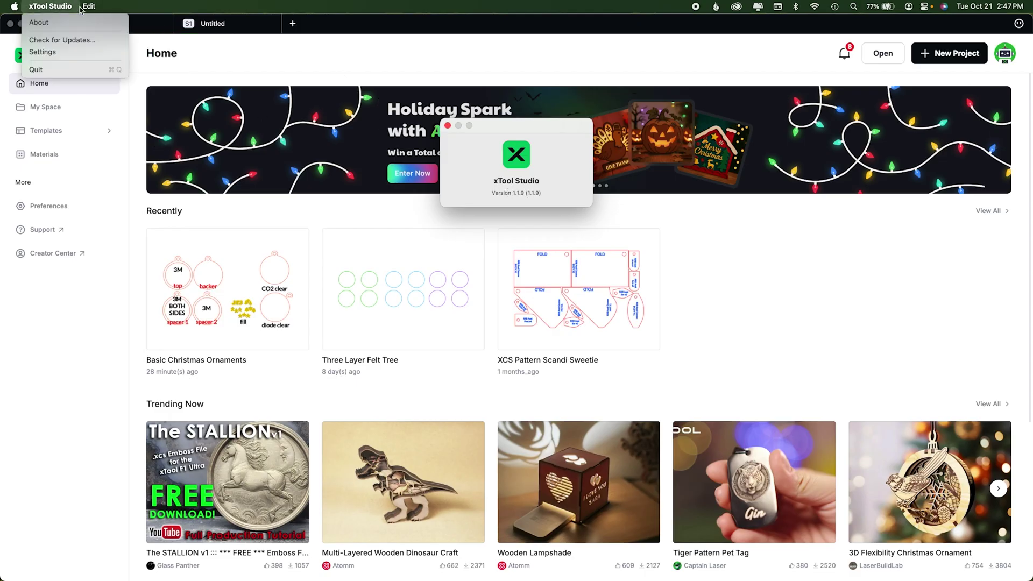
click(62, 40)
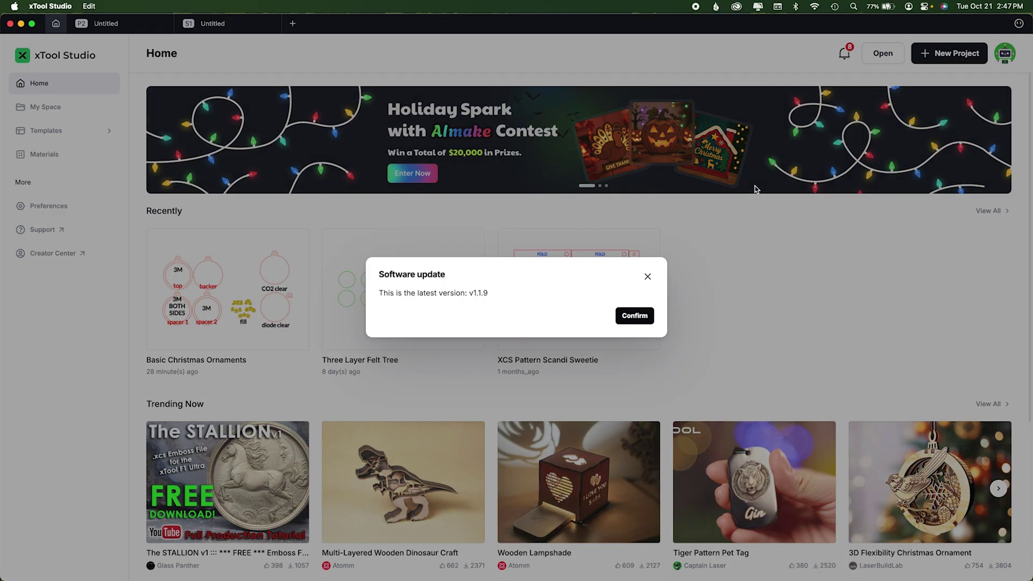
click(625, 316)
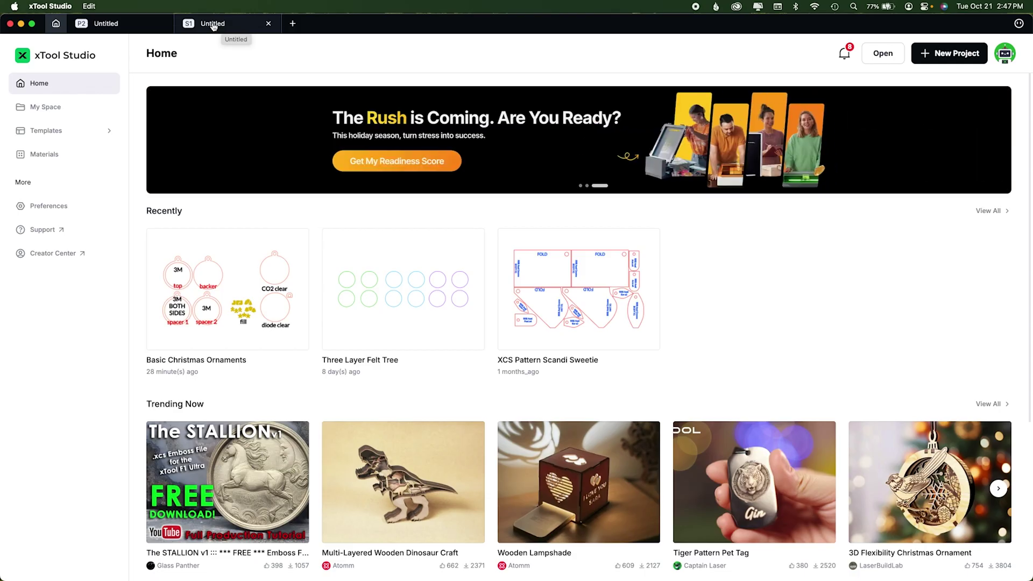
Draw a square about 3.8 in wide on the P2 project's canvas and show the layer list with the whole canvas in view
click(89, 26)
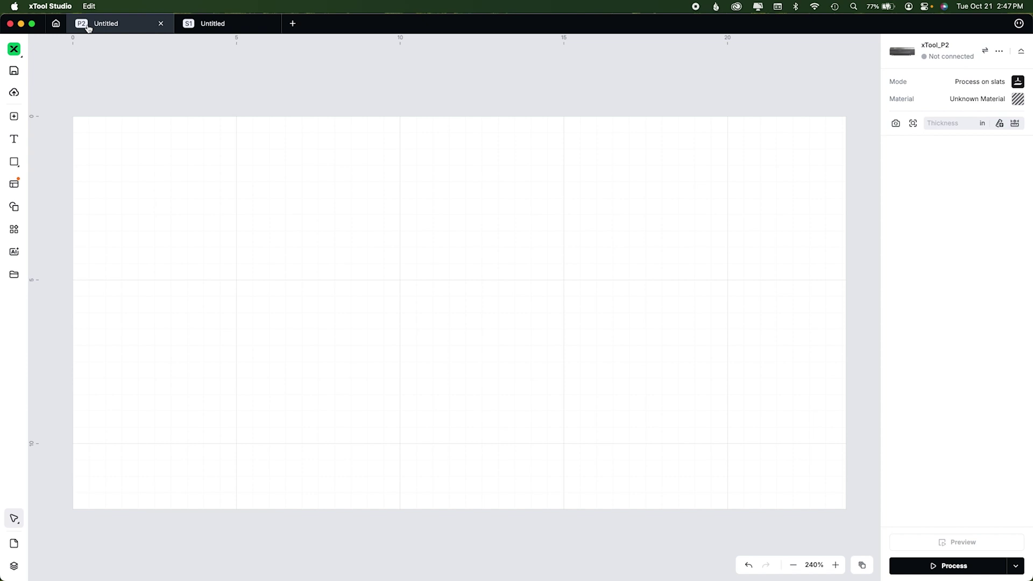
key(r)
mouse_move(289, 157)
mouse_down()
mouse_move(388, 231)
mouse_move(406, 291)
mouse_move(429, 321)
mouse_move(405, 266)
mouse_move(413, 278)
mouse_up()
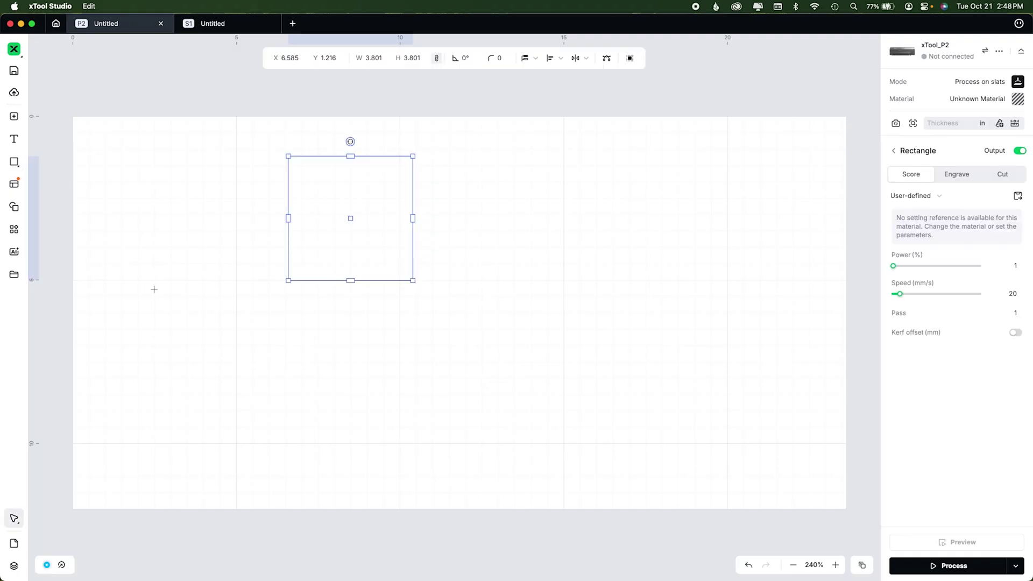
mouse_move(13, 162)
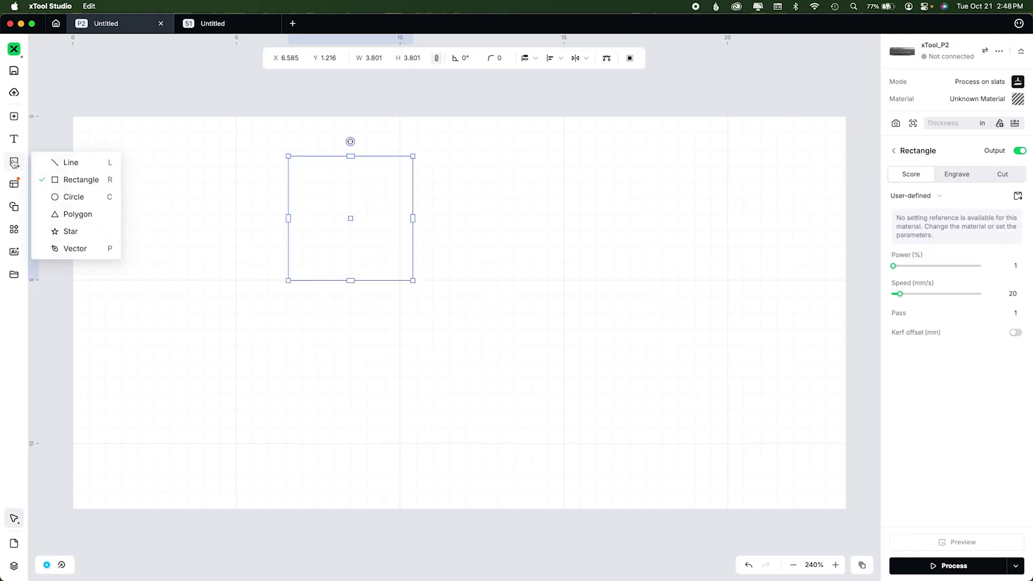
click(67, 181)
click(396, 241)
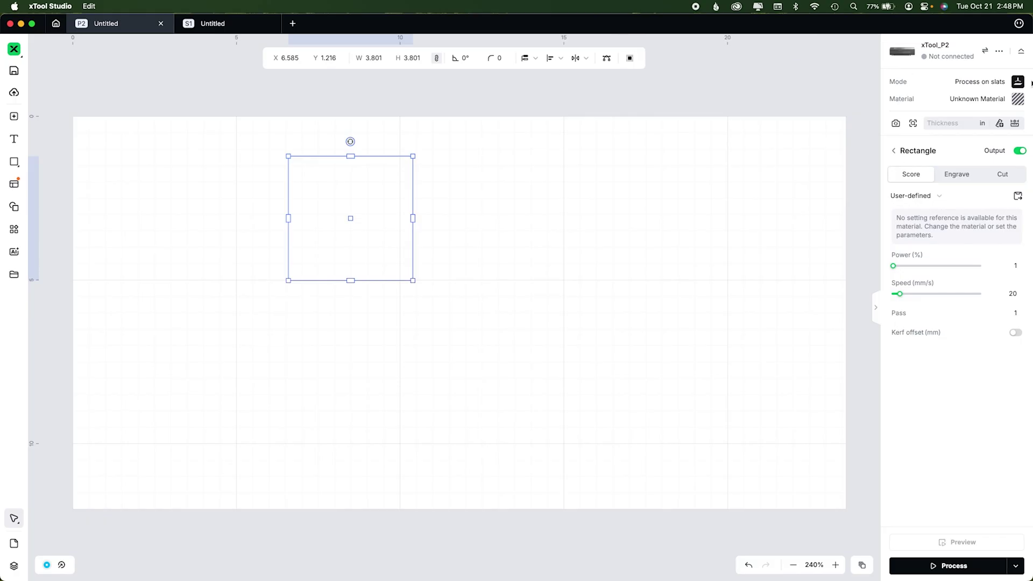
click(13, 567)
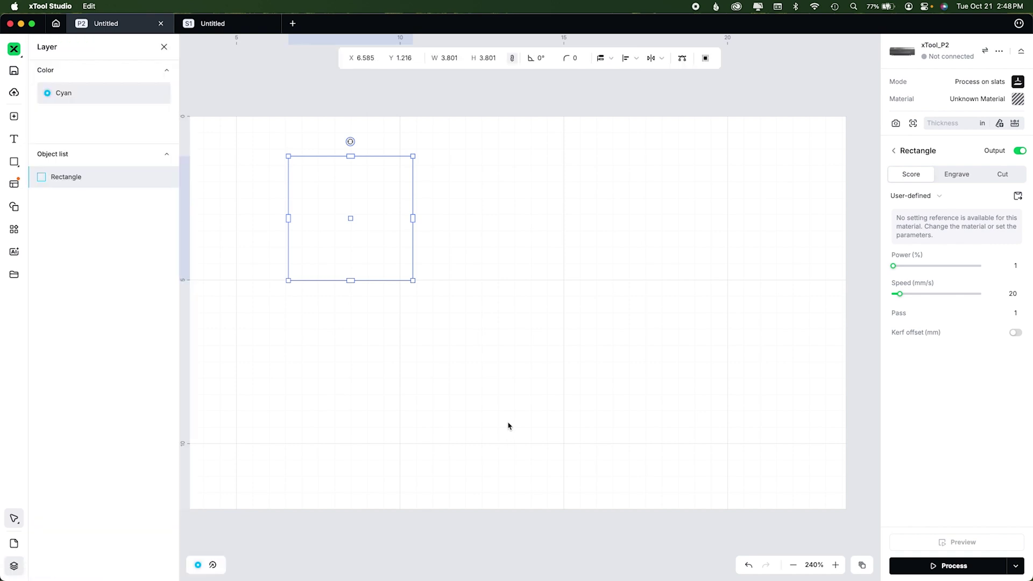
key(super+0)
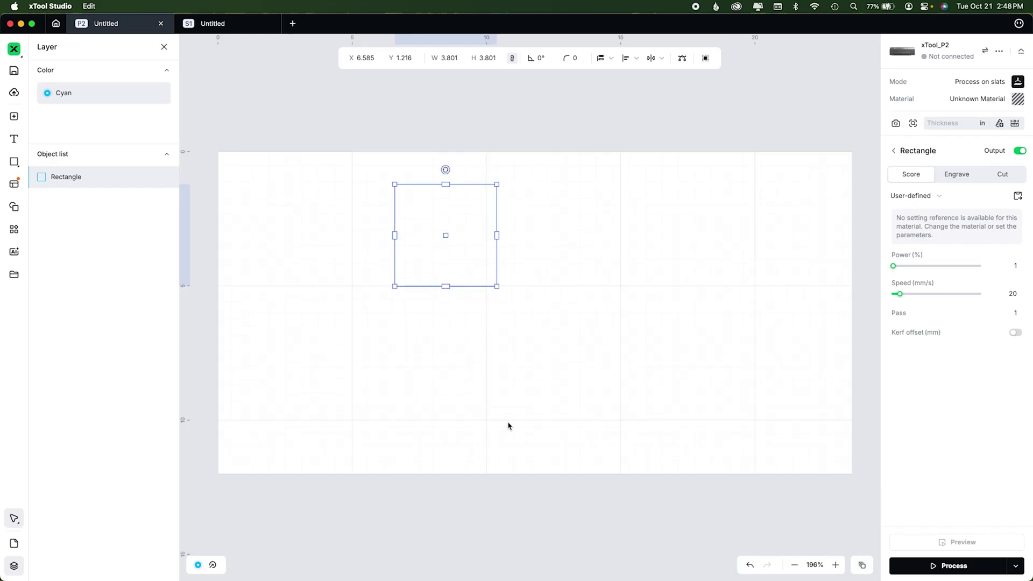
Switch to Notes to read the "More xTool Studio Questions" list, and return to xTool Studio
mouse_move(538, 578)
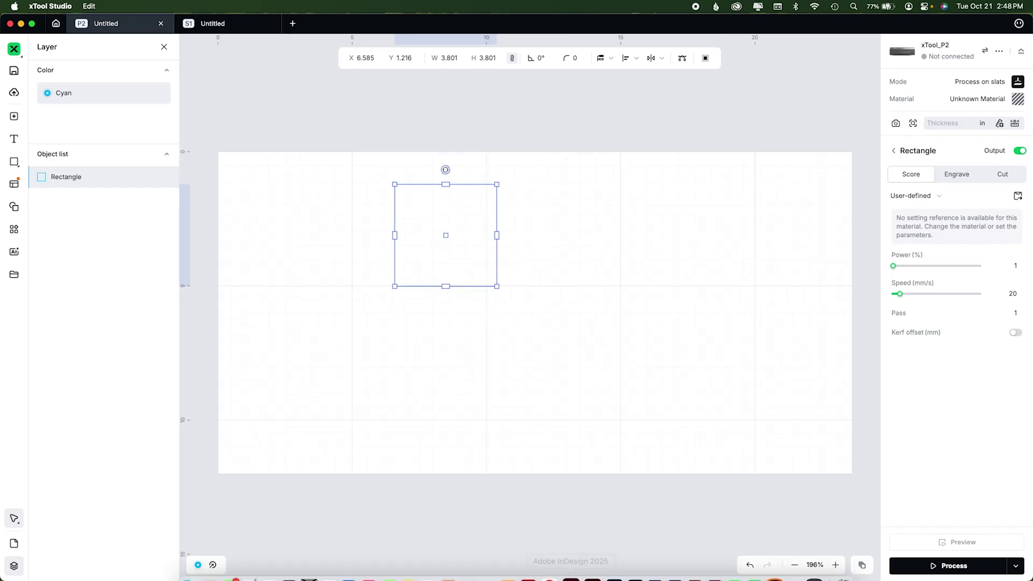
click(412, 566)
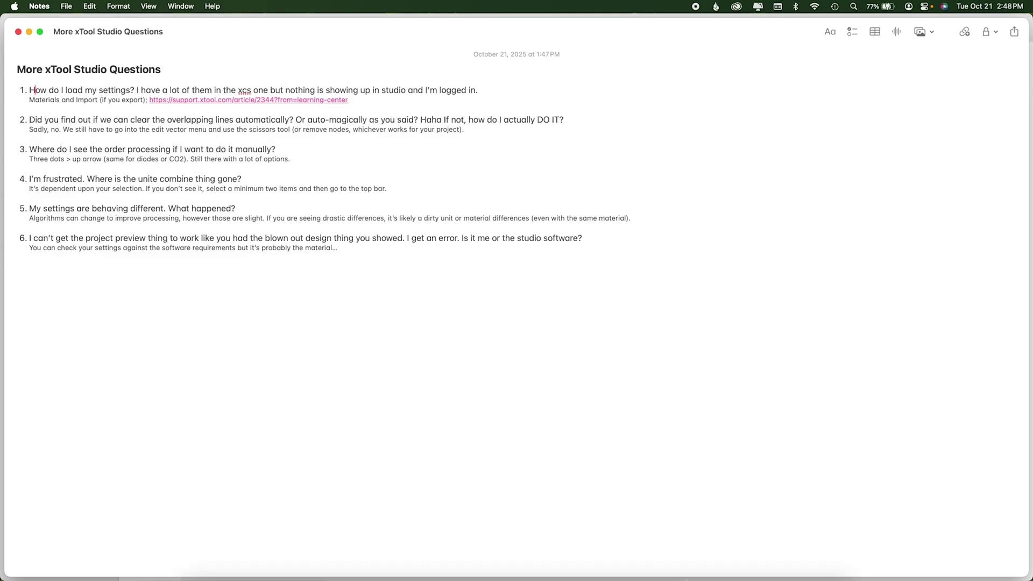
mouse_move(656, 565)
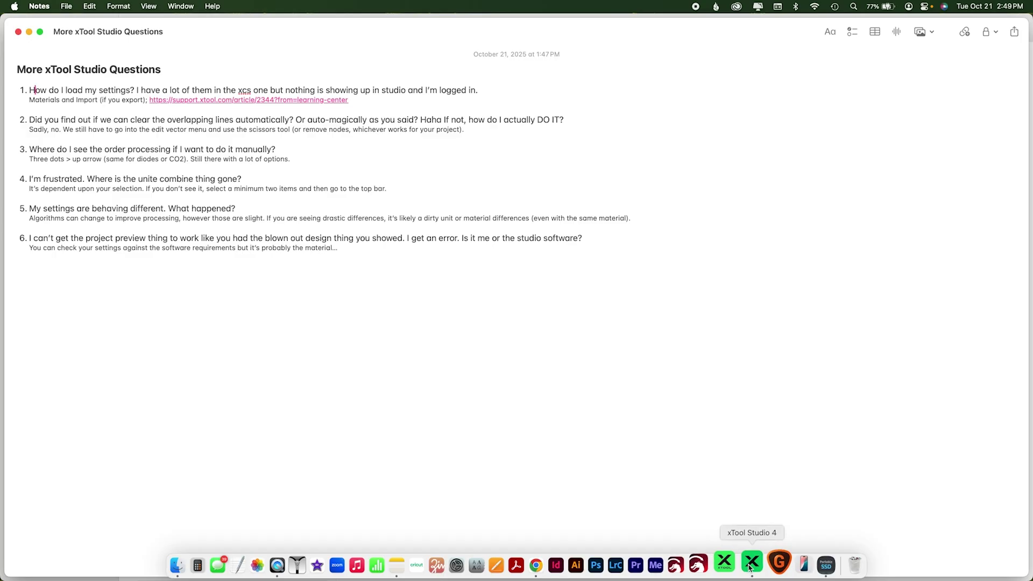
click(751, 564)
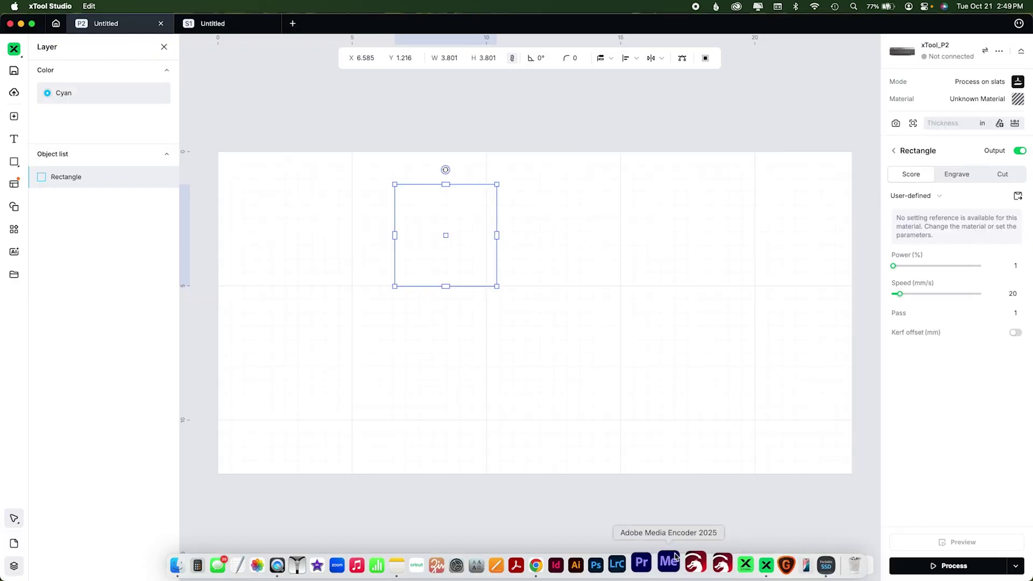
Open the file chooser for importing custom materials from the home Materials page, and close it without importing
click(56, 23)
click(51, 153)
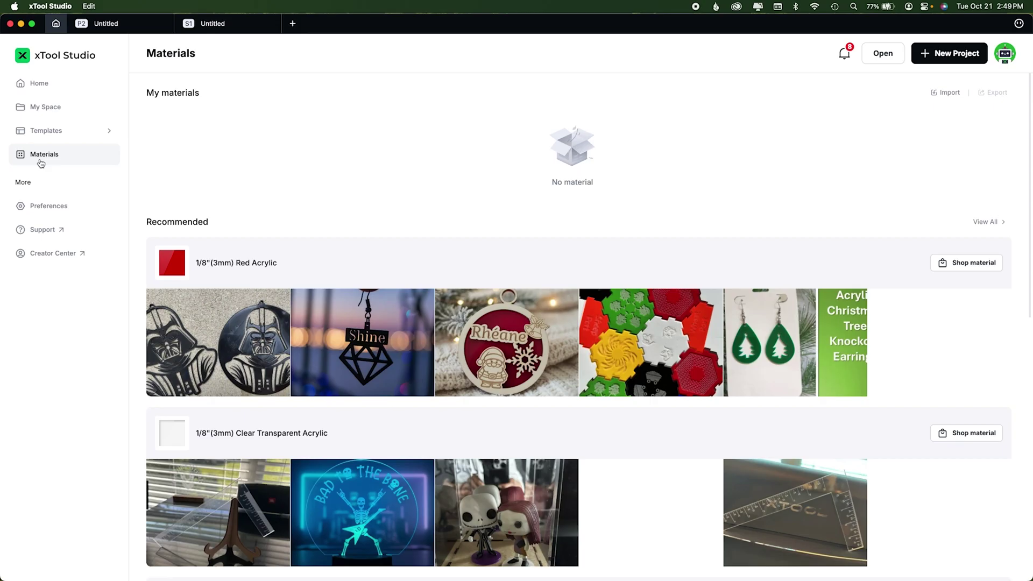
click(946, 93)
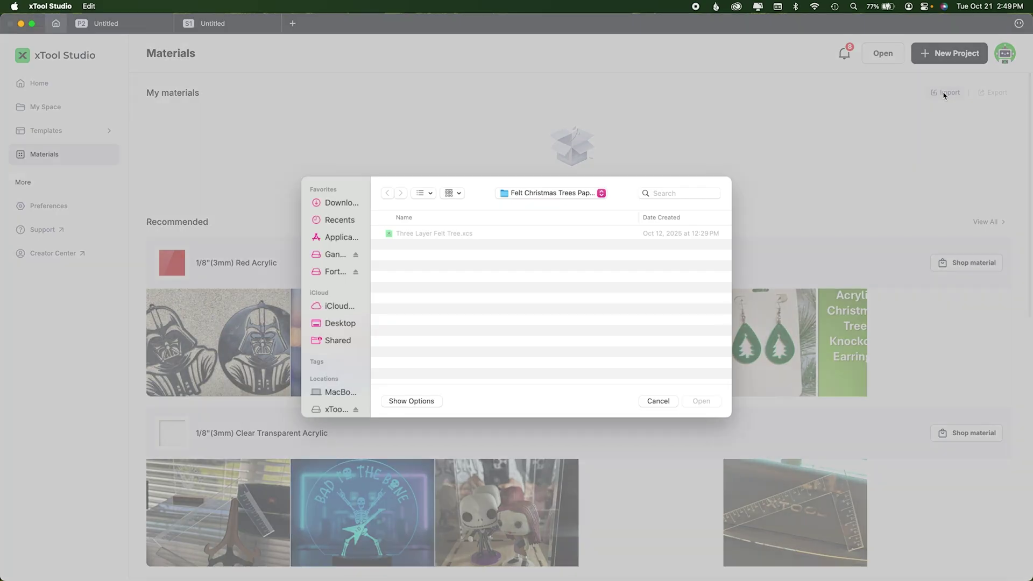
click(659, 401)
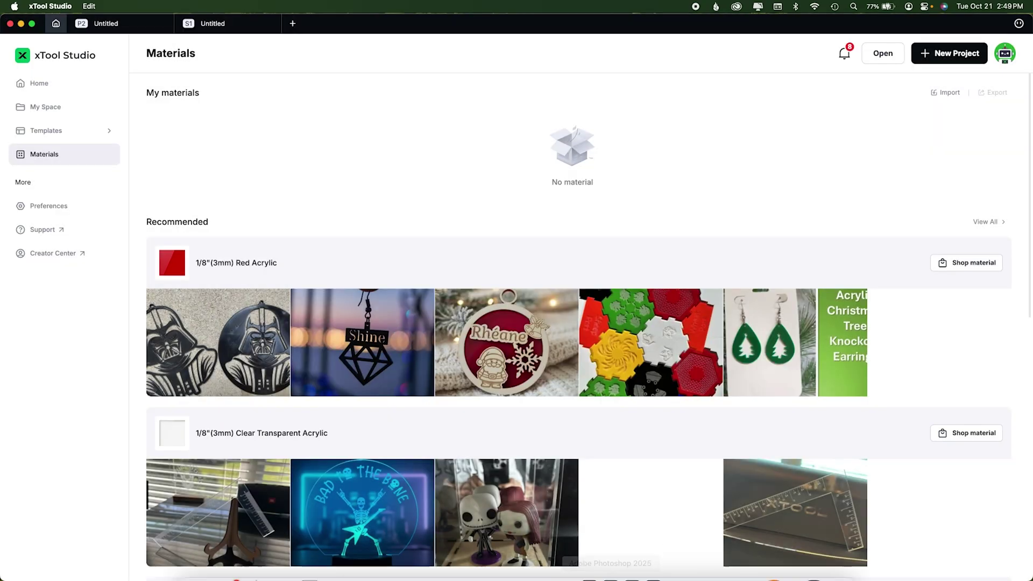
Switch to Chrome to read the "Import XCS Parameter Settings into xTool Studio" guide, and return to xTool Studio
click(519, 566)
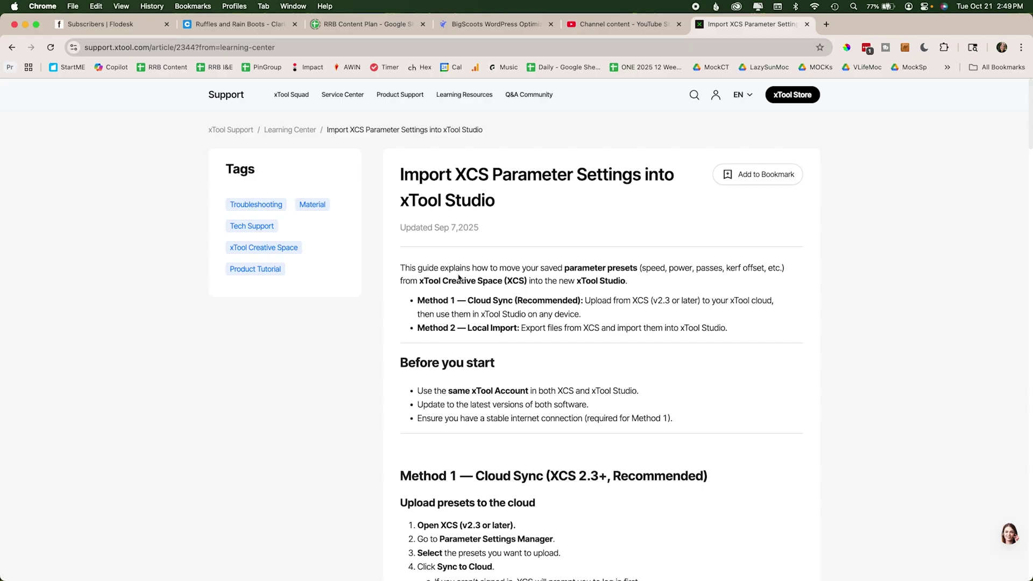
scroll(498, 370, down, 3)
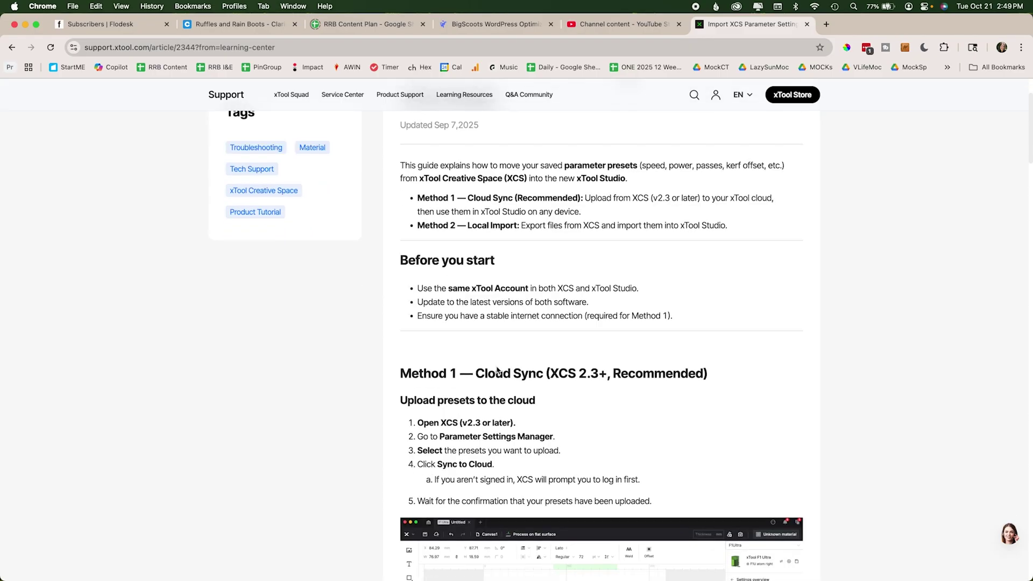
scroll(498, 371, down, 9)
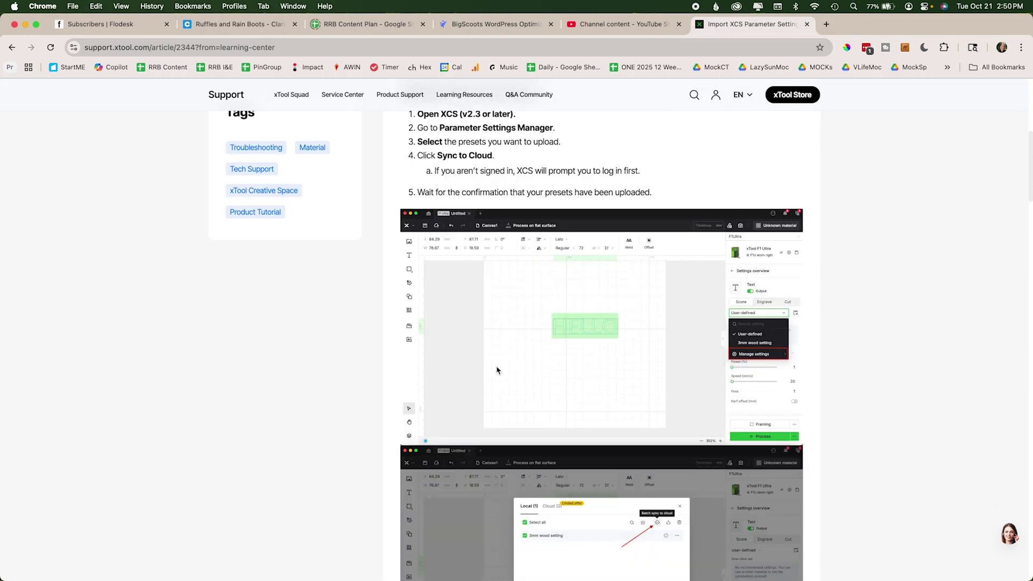
scroll(498, 370, down, 6)
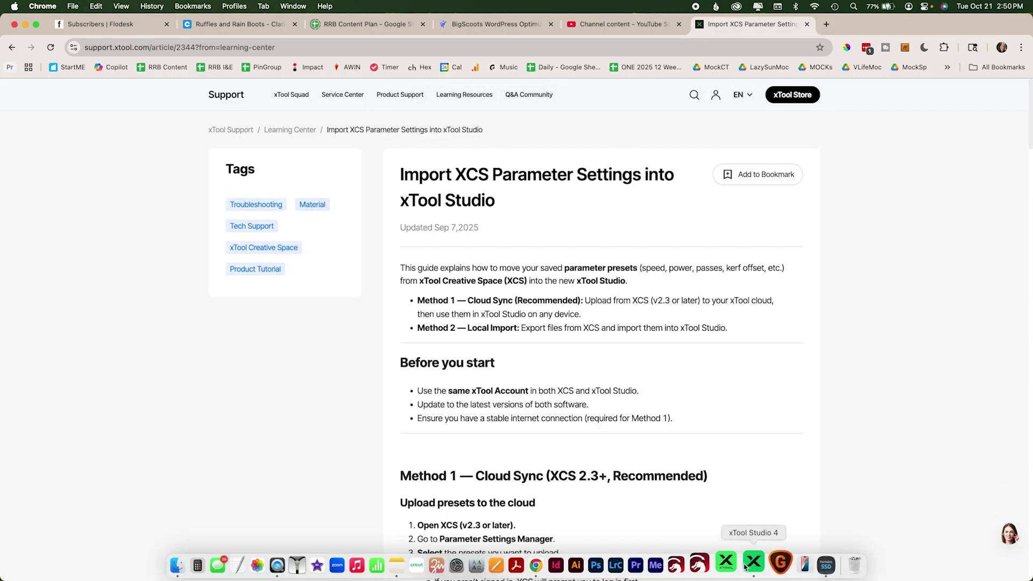
click(745, 567)
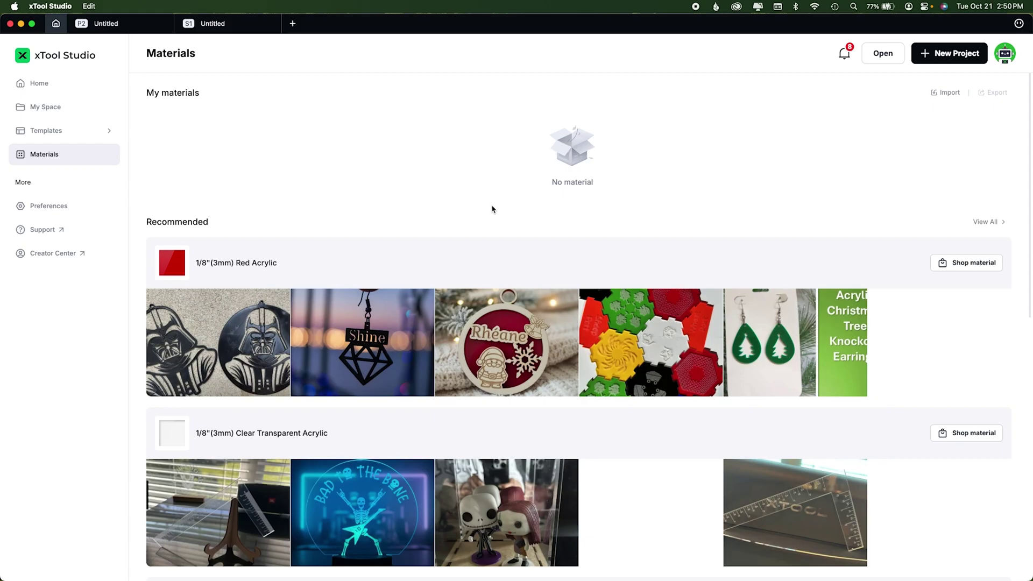
Start adding a custom material named "YETI Thick" from the P2 project's material selection
click(92, 29)
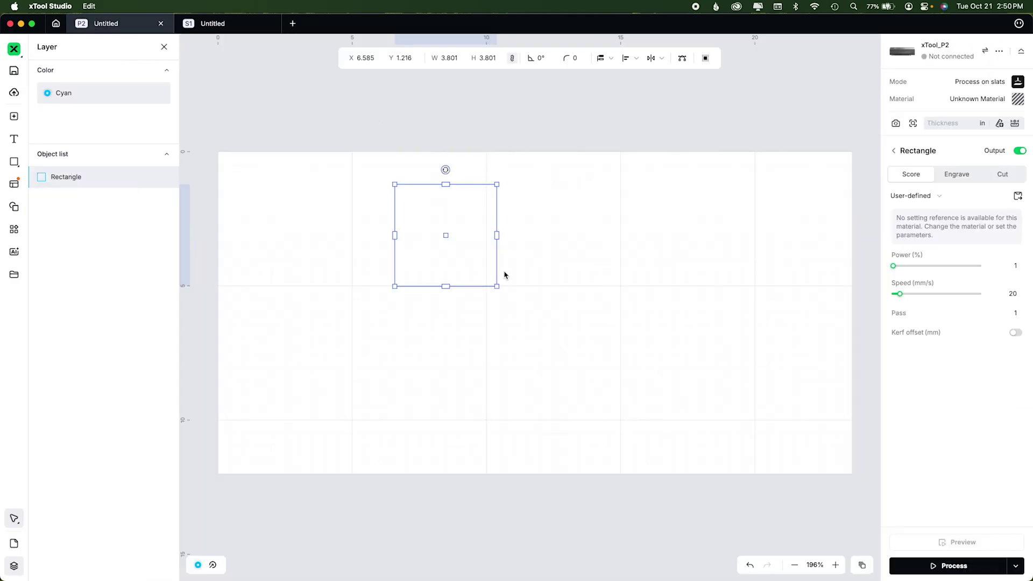
click(972, 99)
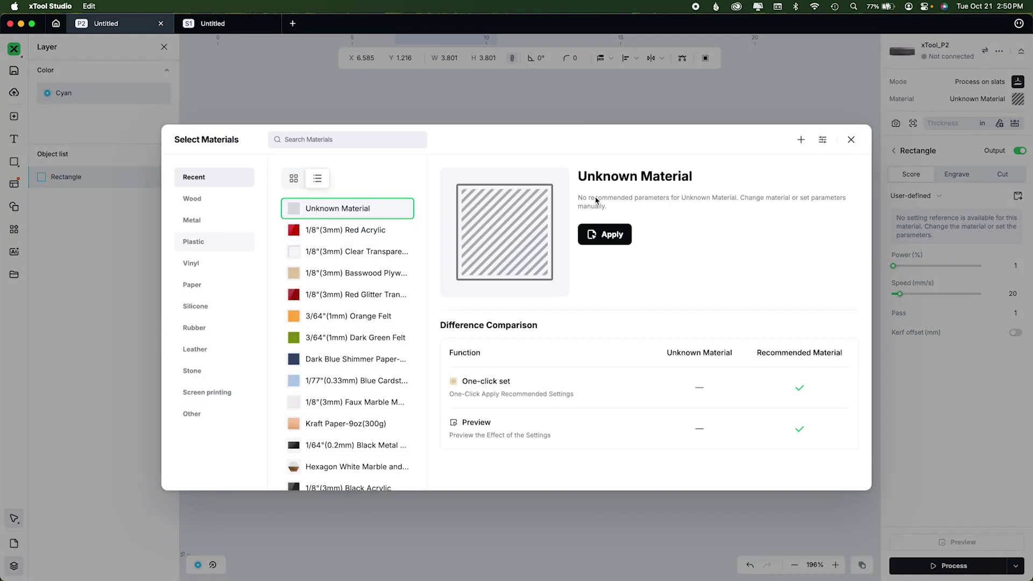
click(801, 141)
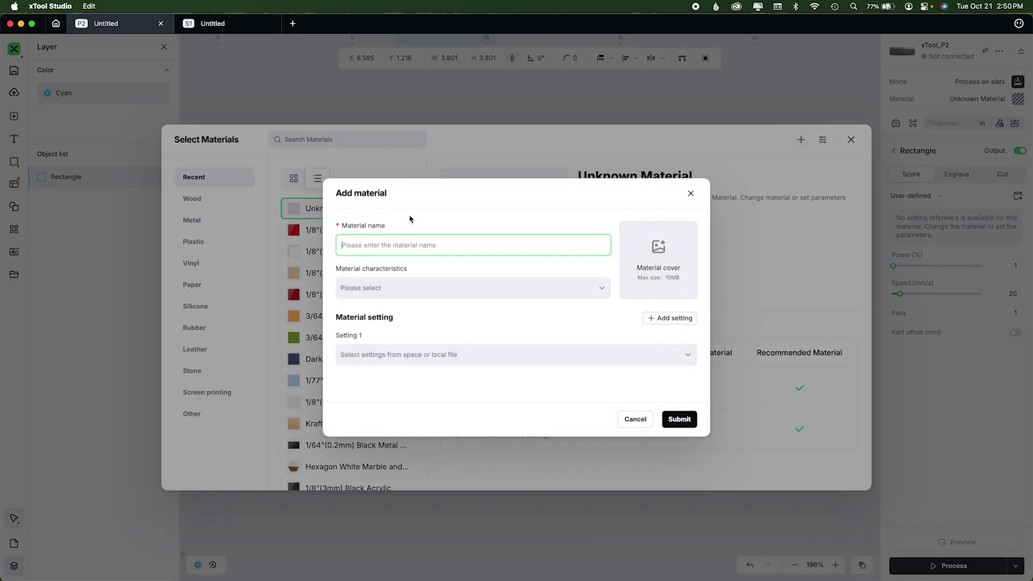
text(YETI Thick)
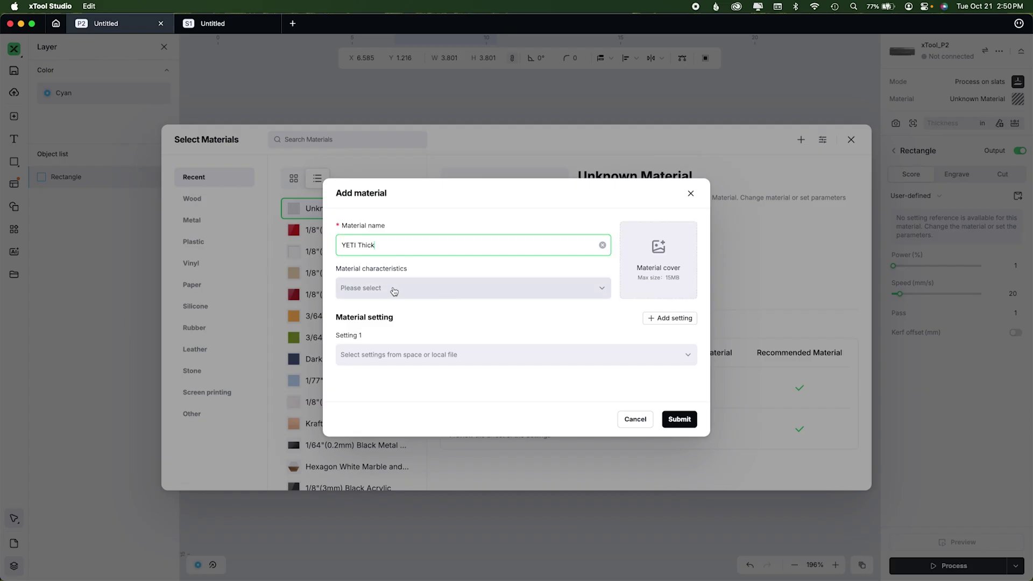
Examine the material setting sources from My Space and from a local file, and cancel adding the material
click(358, 356)
click(365, 379)
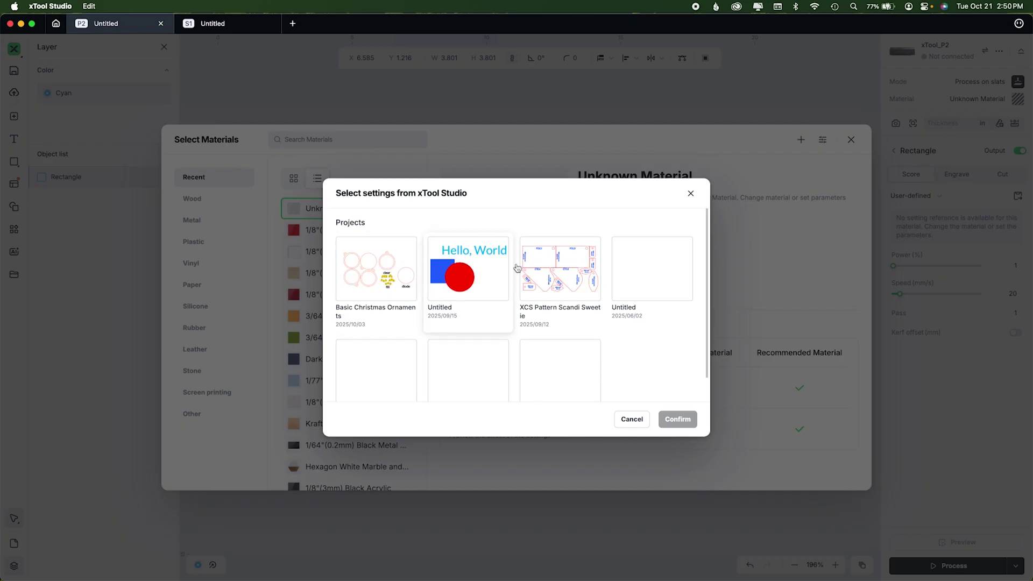
click(632, 419)
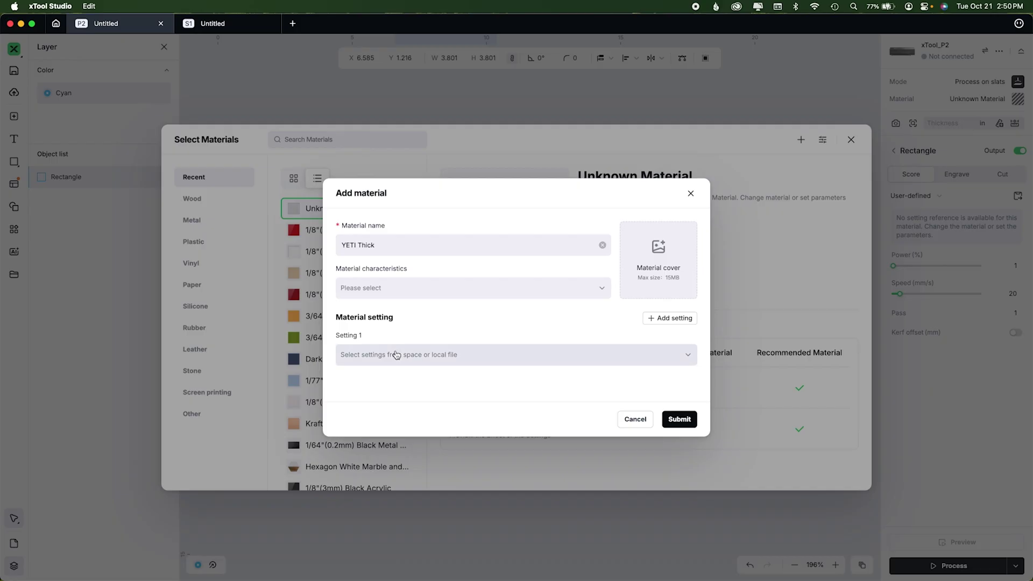
click(395, 356)
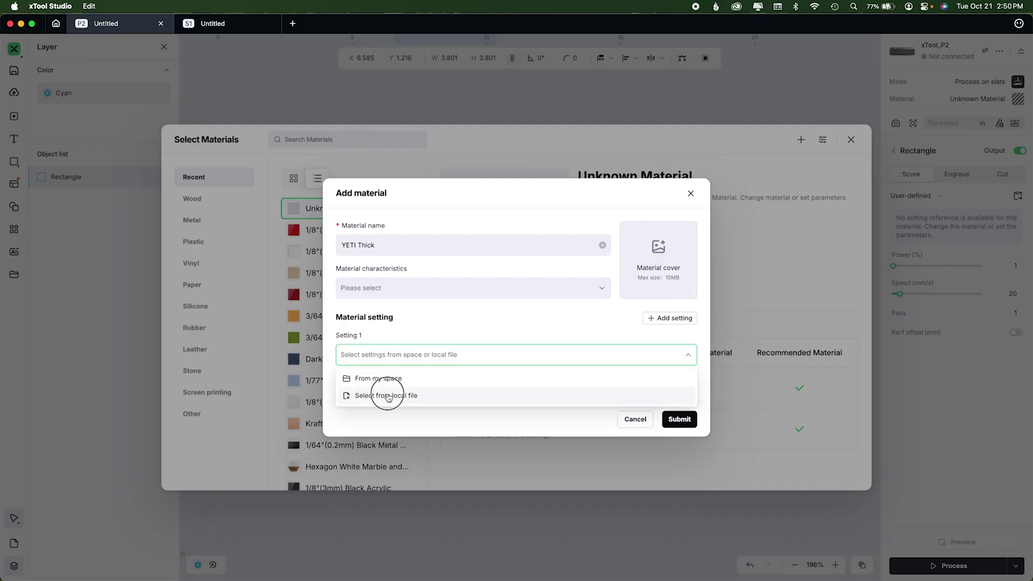
click(388, 397)
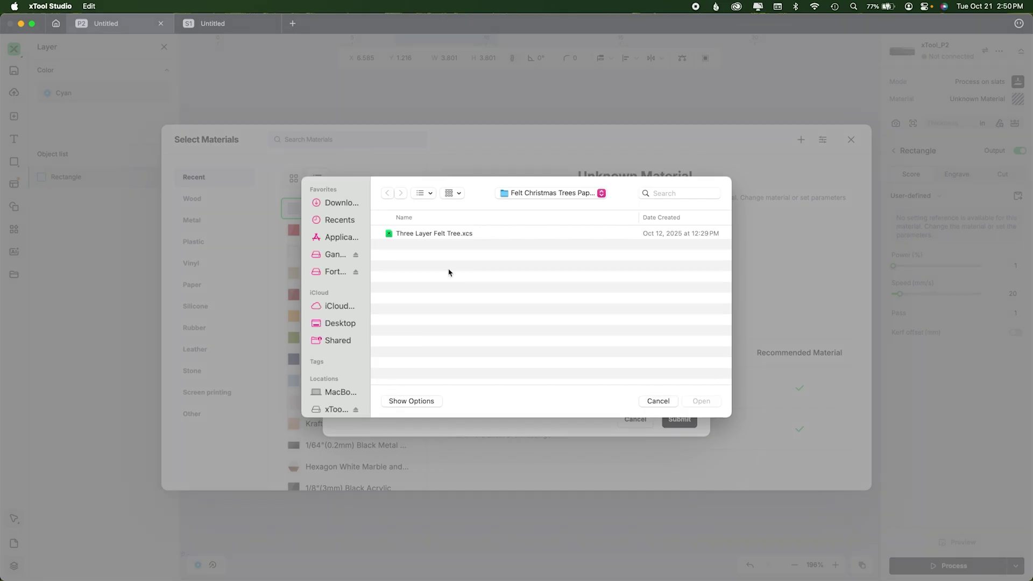
click(662, 403)
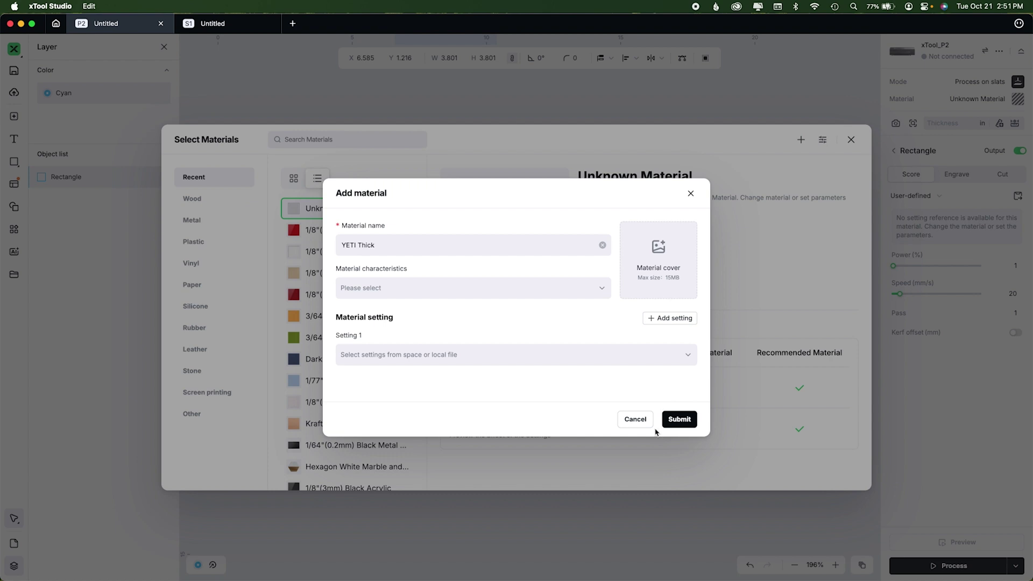
click(637, 419)
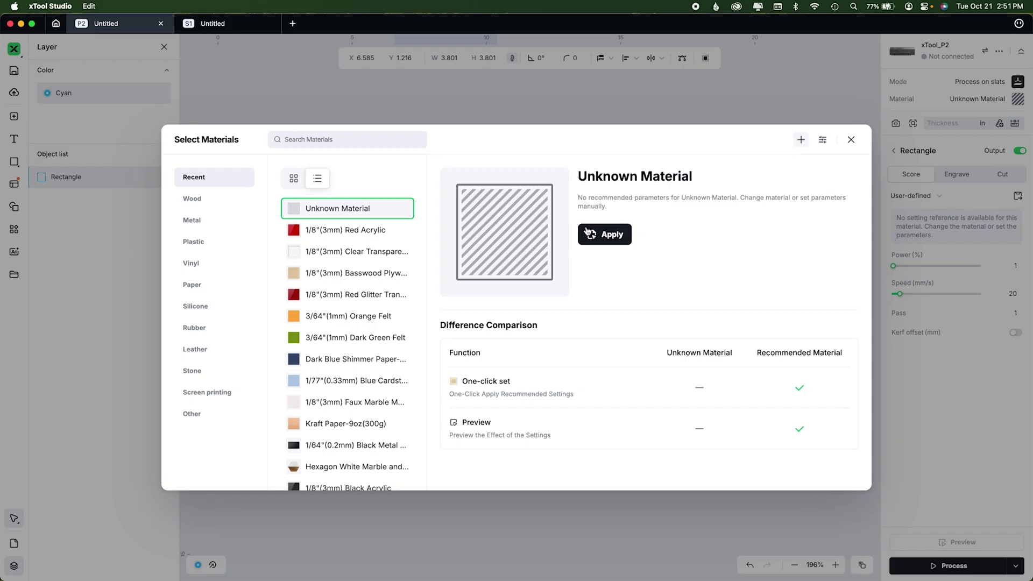
View Materials Management from the material selection, and return to the P2 project
click(826, 144)
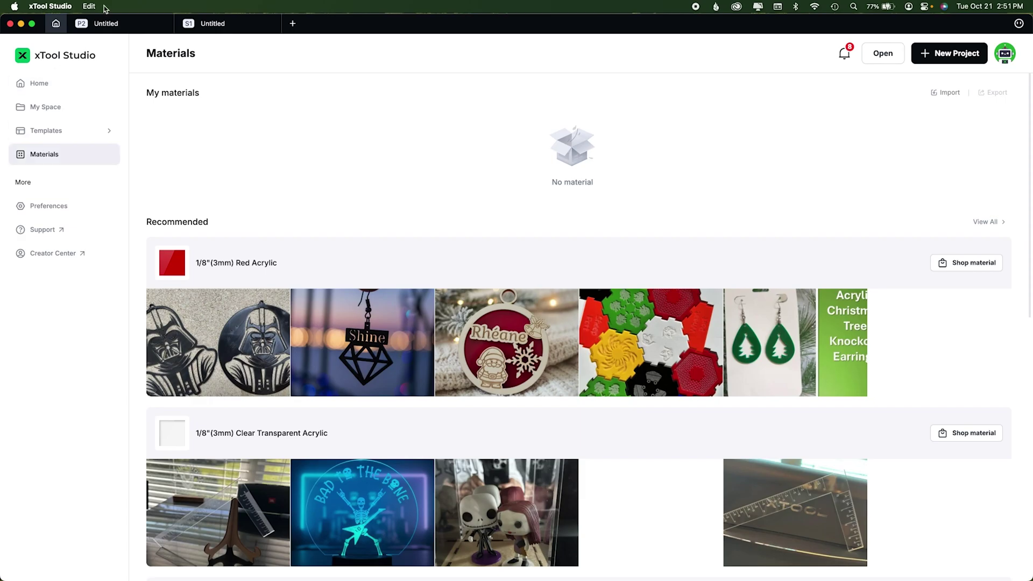
click(108, 23)
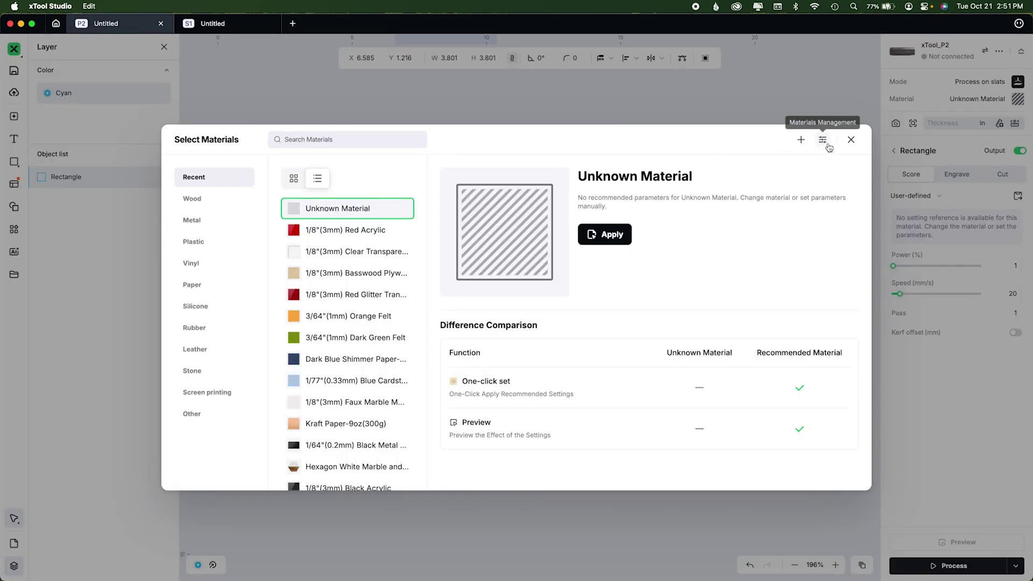
Return from the material selection to the P2 project and set the rectangle to Cut at 79% power and 19 mm/s
key(Escape)
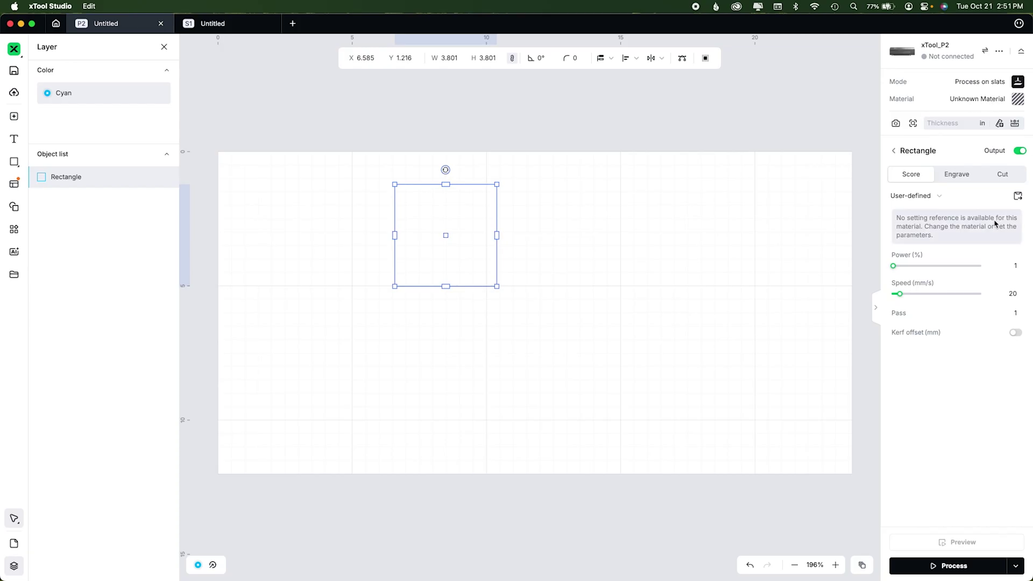
click(1004, 265)
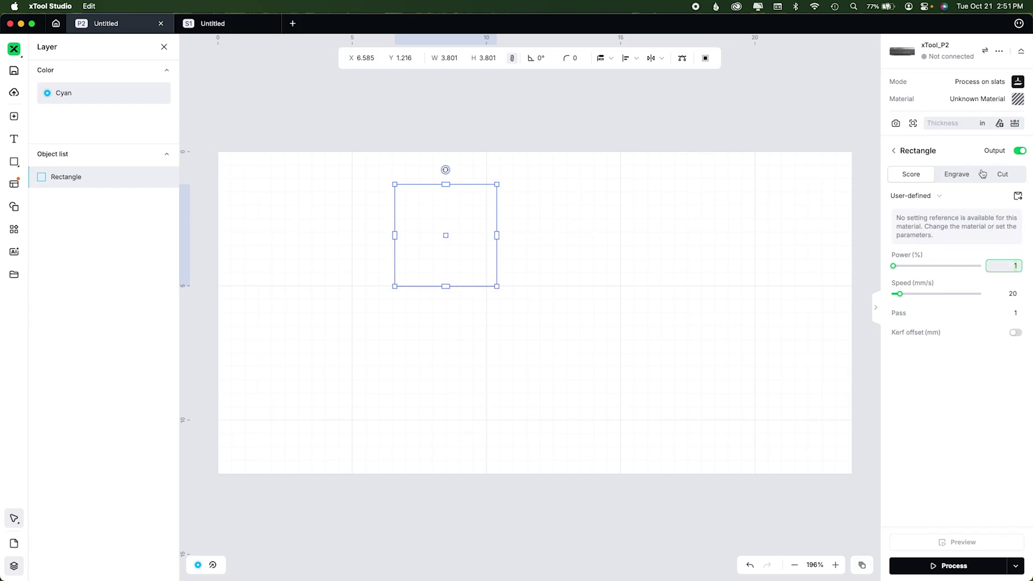
click(1001, 173)
text(79)
key(Tab)
key(Tab)
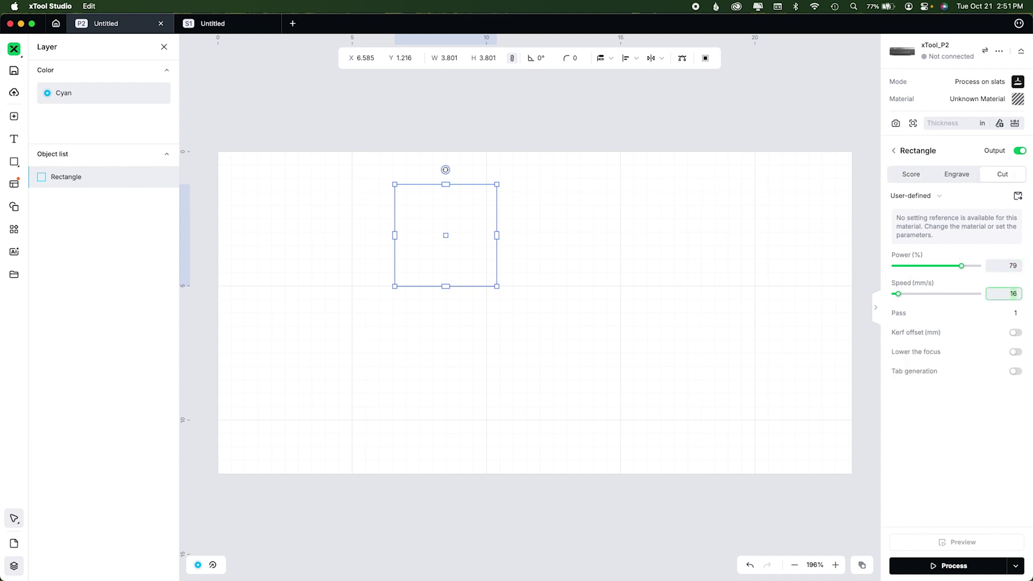
text(19)
key(Tab)
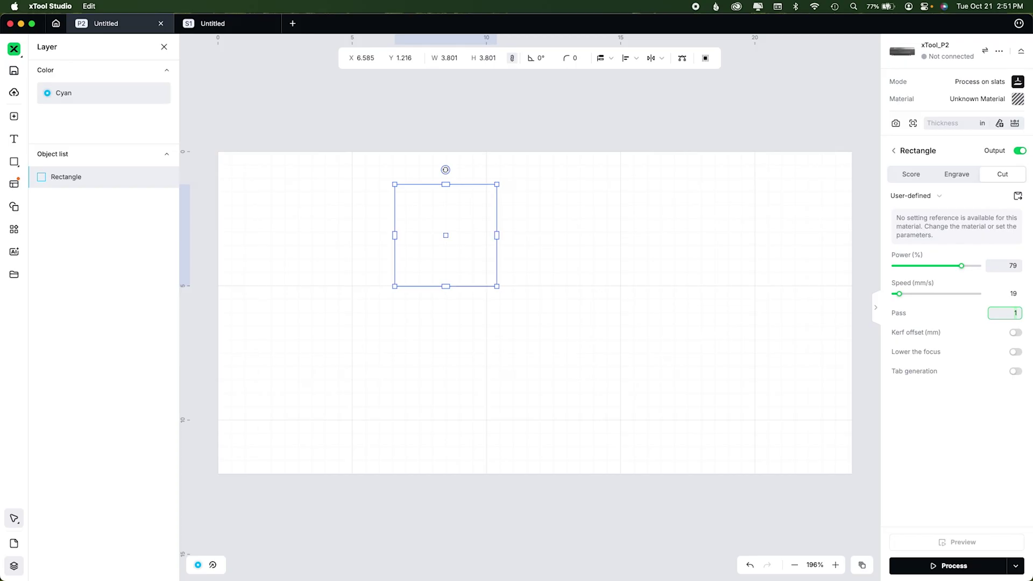
Start adding a material setting from the rectangle's cut parameters for the 1/2"(12mm) Black Walnut Plywood material
click(1018, 196)
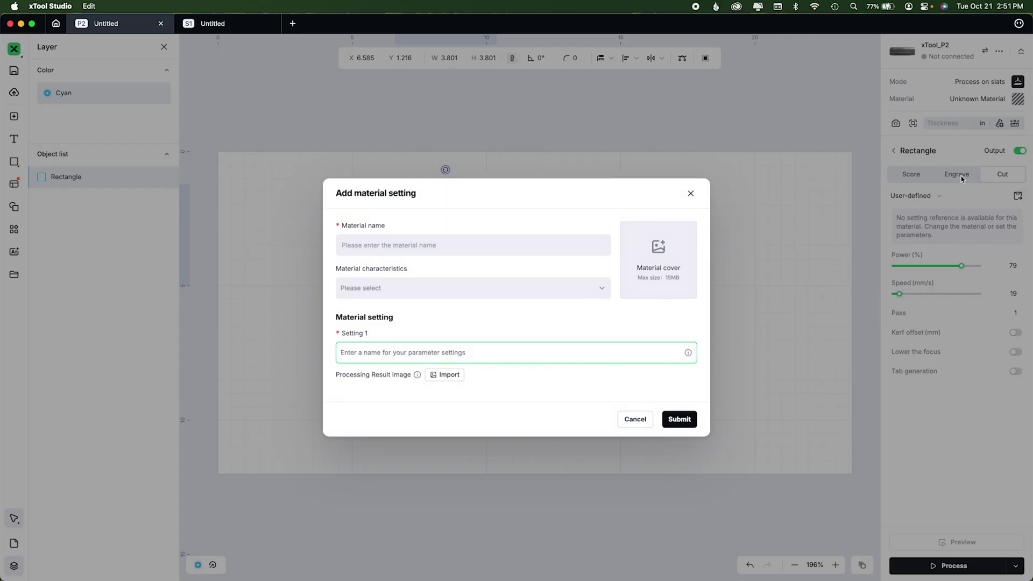
click(373, 244)
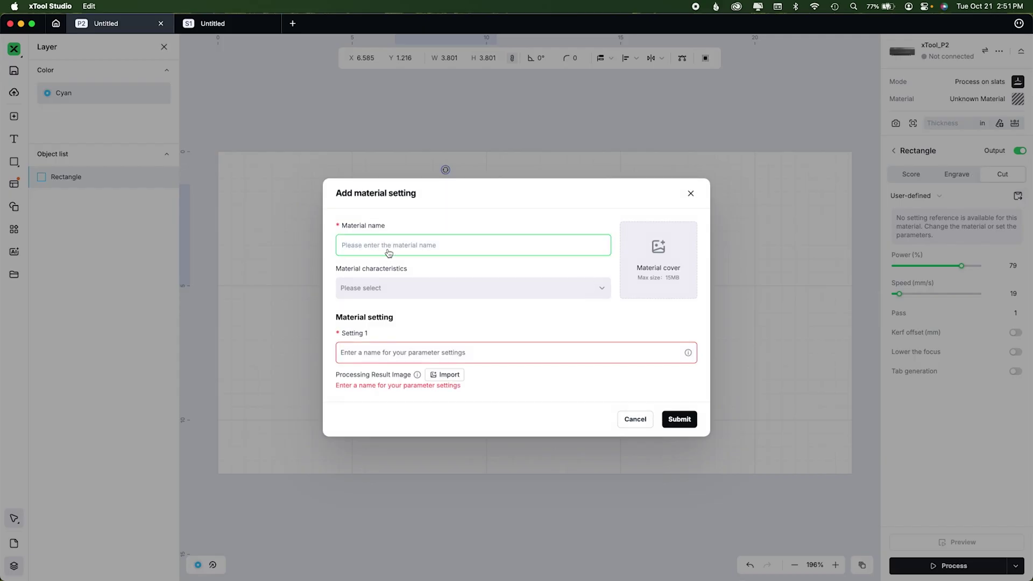
text(ply)
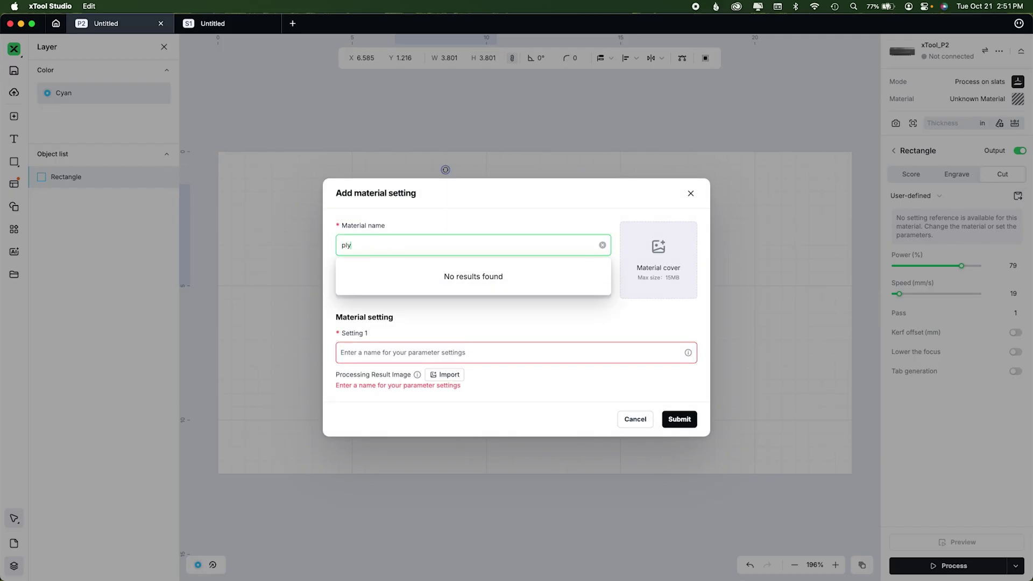
click(398, 266)
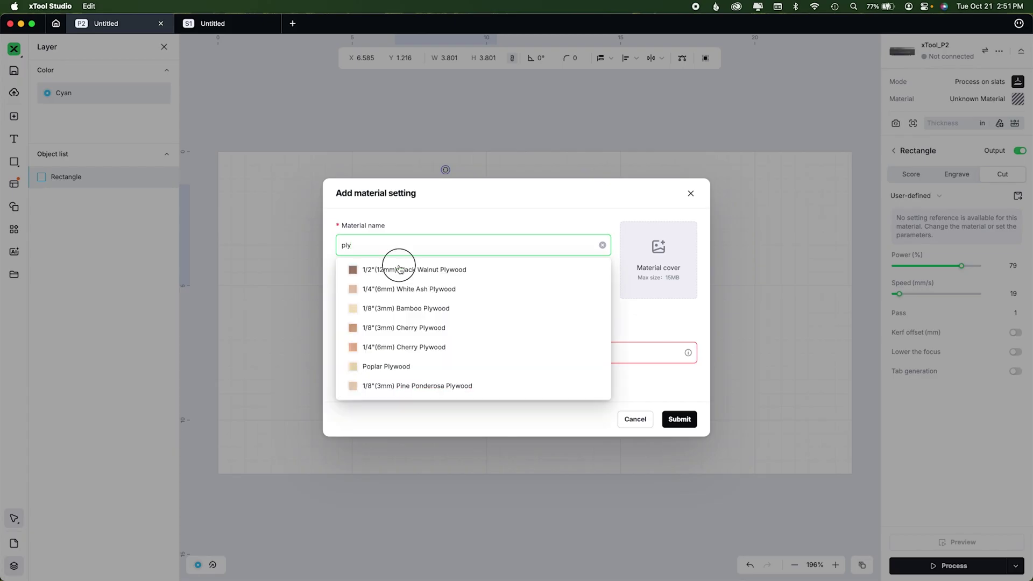
click(415, 289)
click(437, 288)
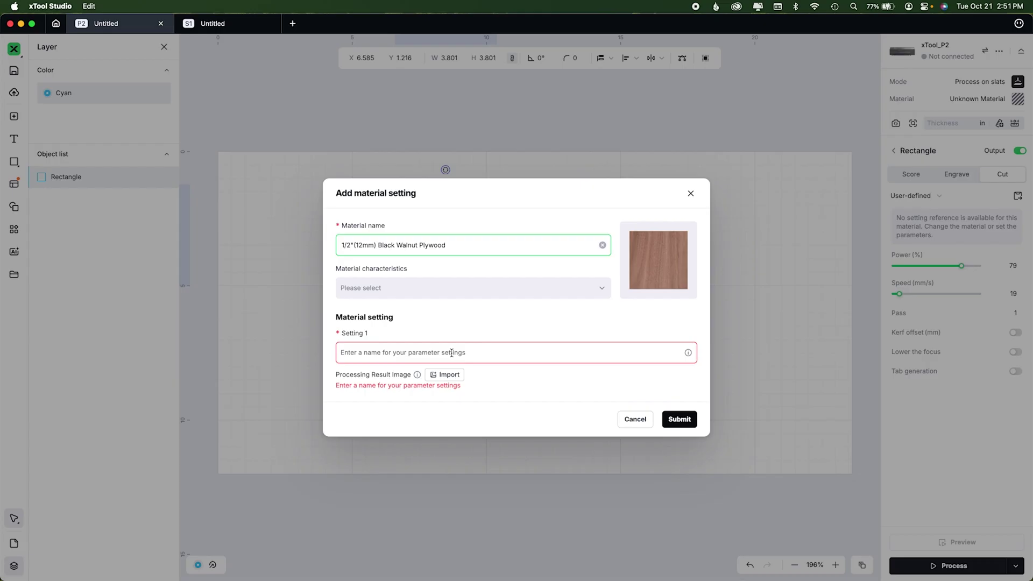
Name the setting "3MM xT WalPly", view the processing result image import, and close the form without submitting
click(446, 353)
text(3MM xT WalPly)
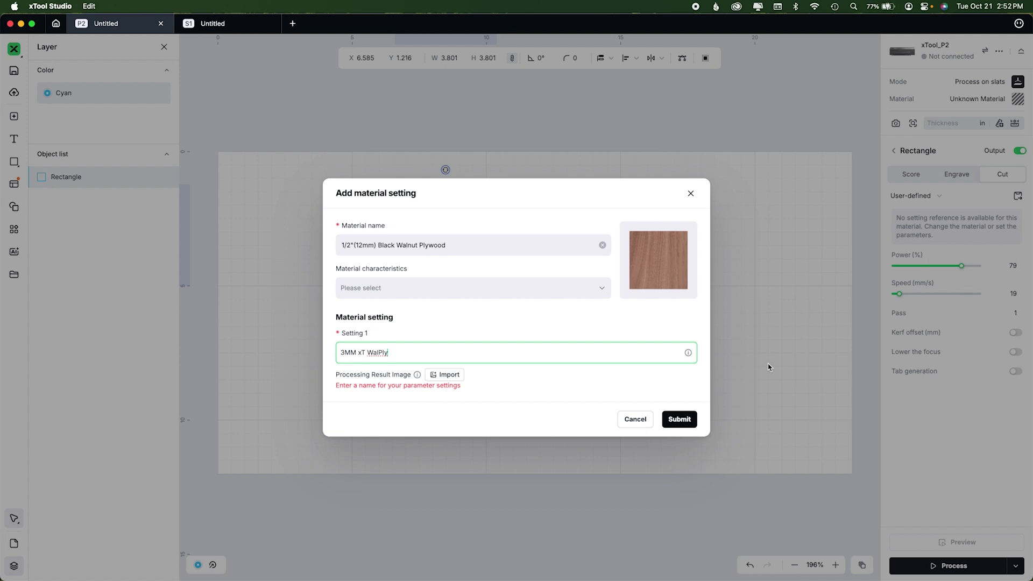
click(444, 375)
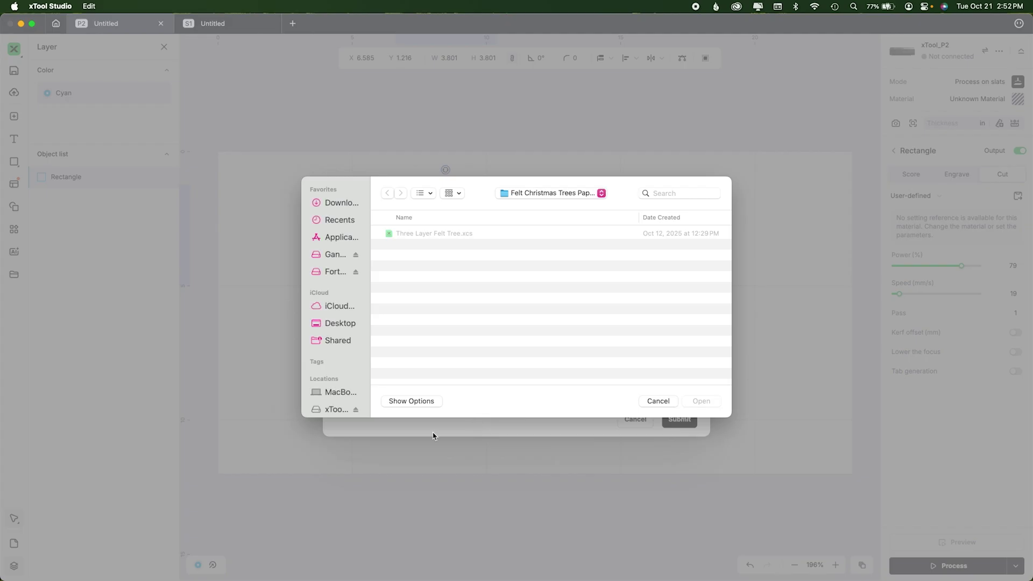
click(657, 401)
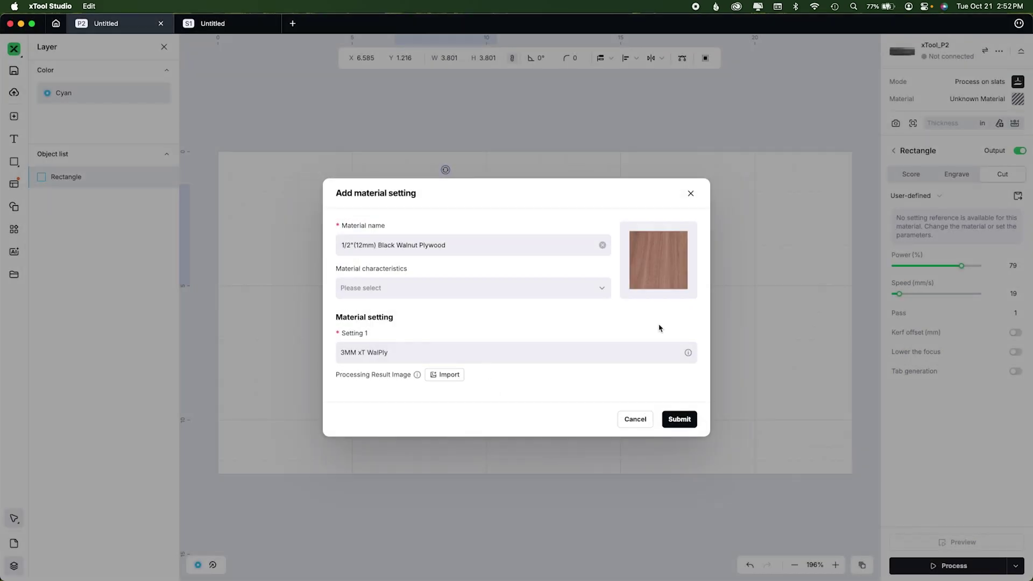
click(691, 194)
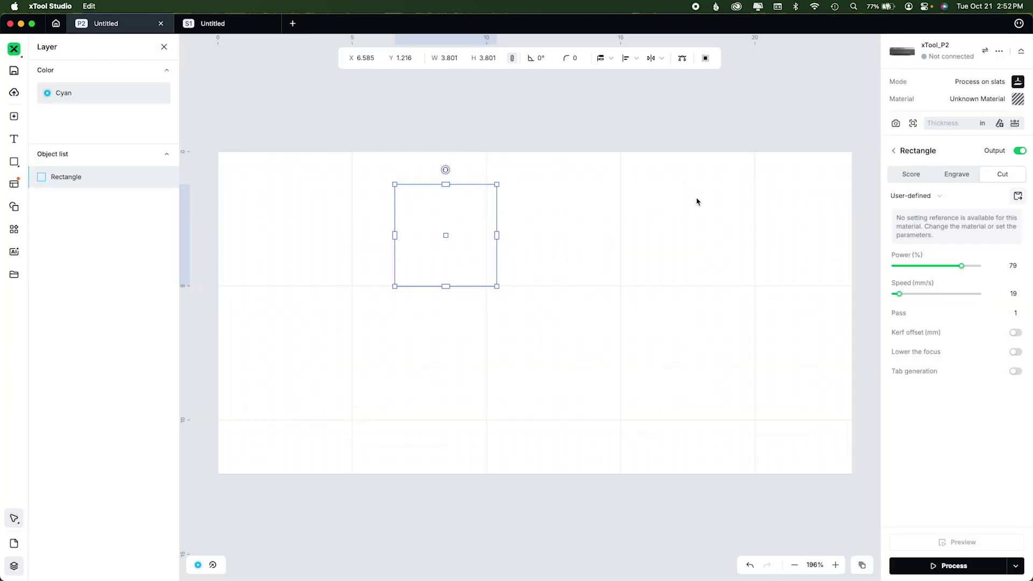
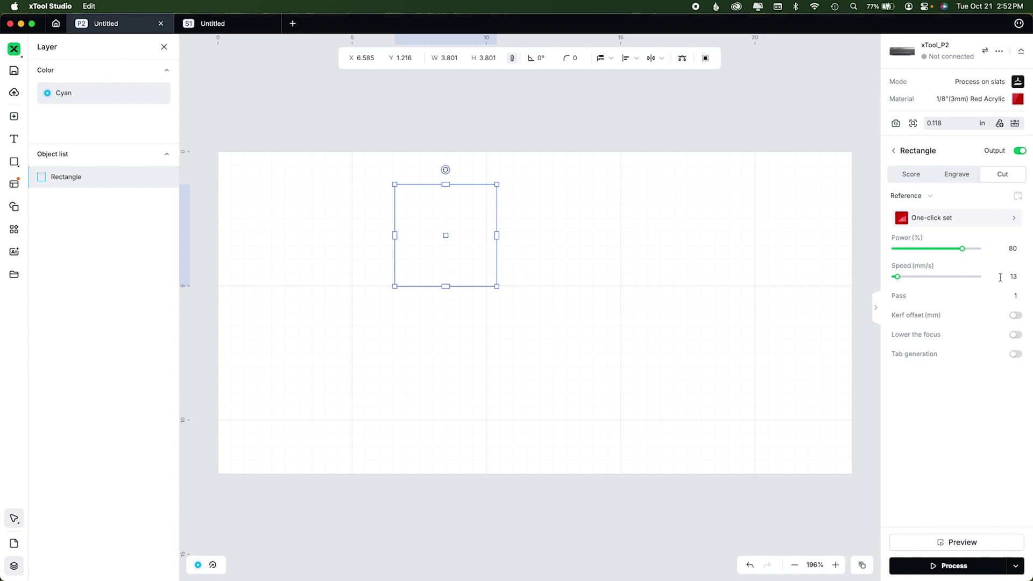
Apply the 70% power and 19 mm/s combination from the red acrylic's One-click set chart to the rectangle
click(912, 221)
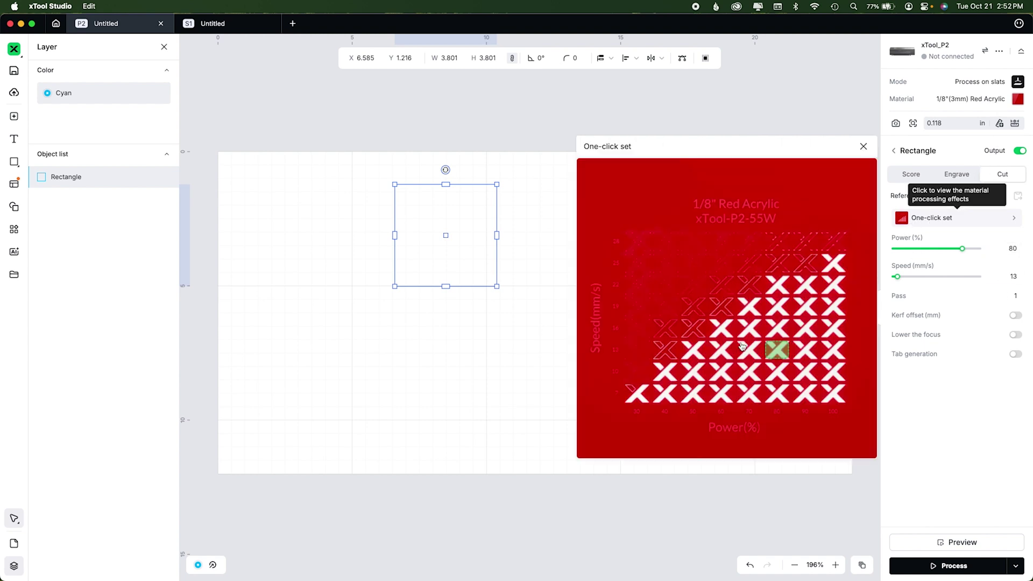
click(753, 309)
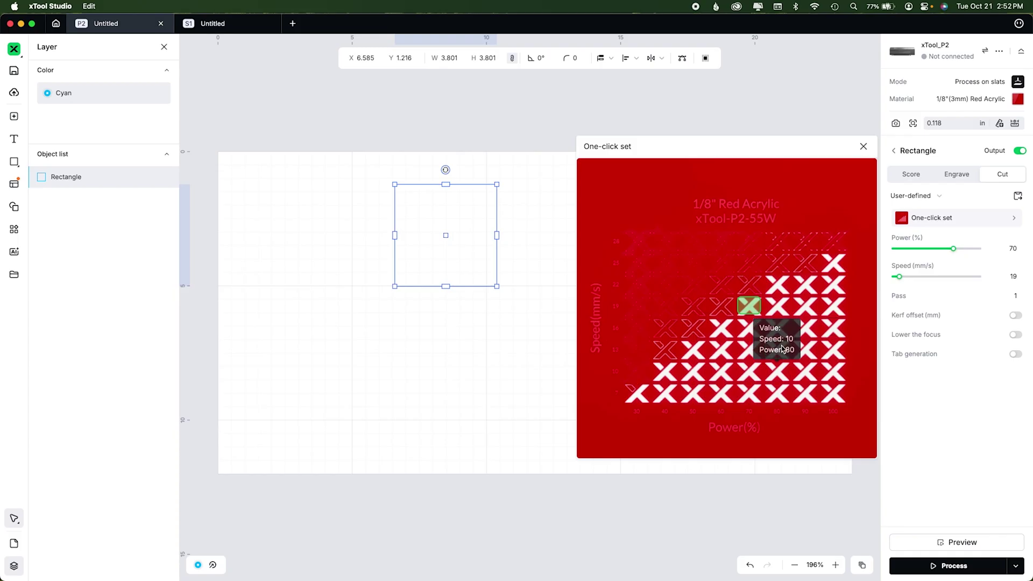
click(864, 147)
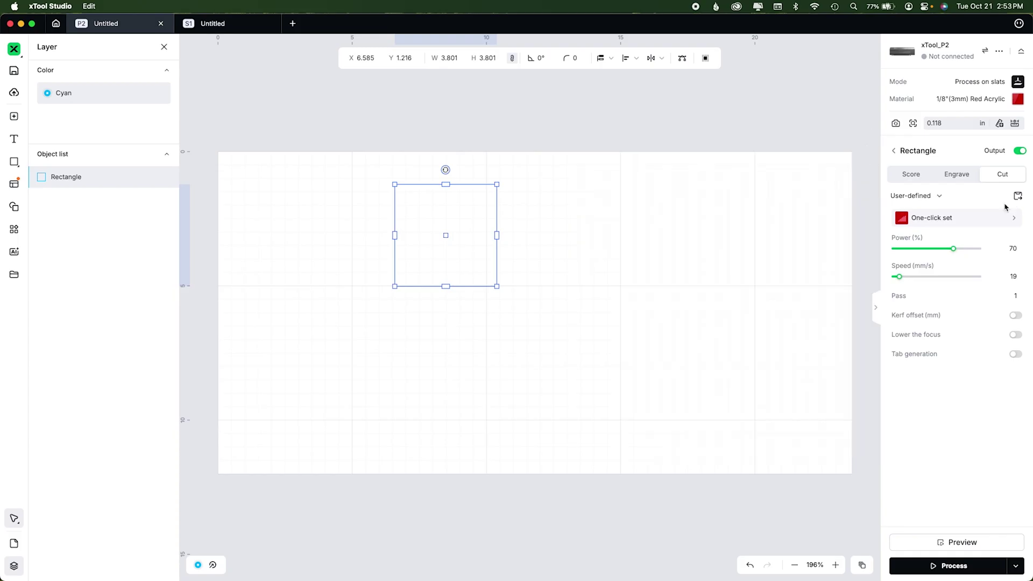
Set the rectangle's cut power to 81% and speed to 17 mm/s, and view the form for saving them as a material setting
click(1012, 248)
text(81)
key(Return)
click(1009, 276)
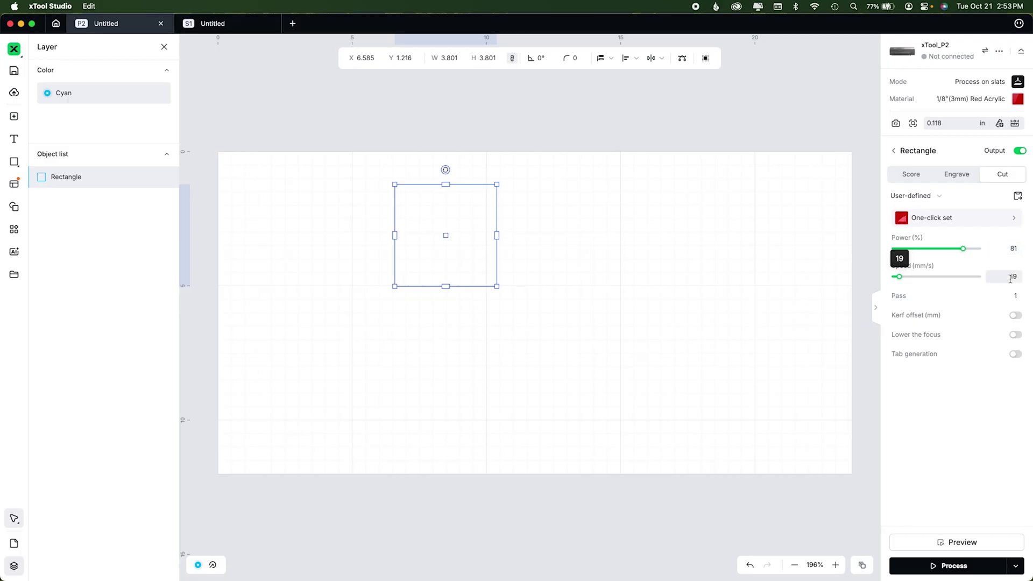
key(Tab)
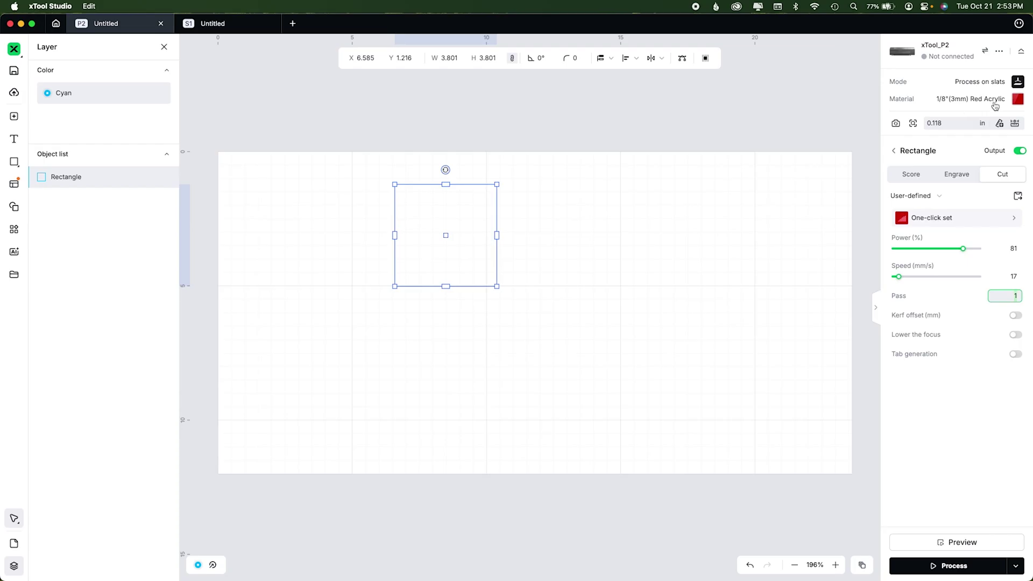
click(1017, 197)
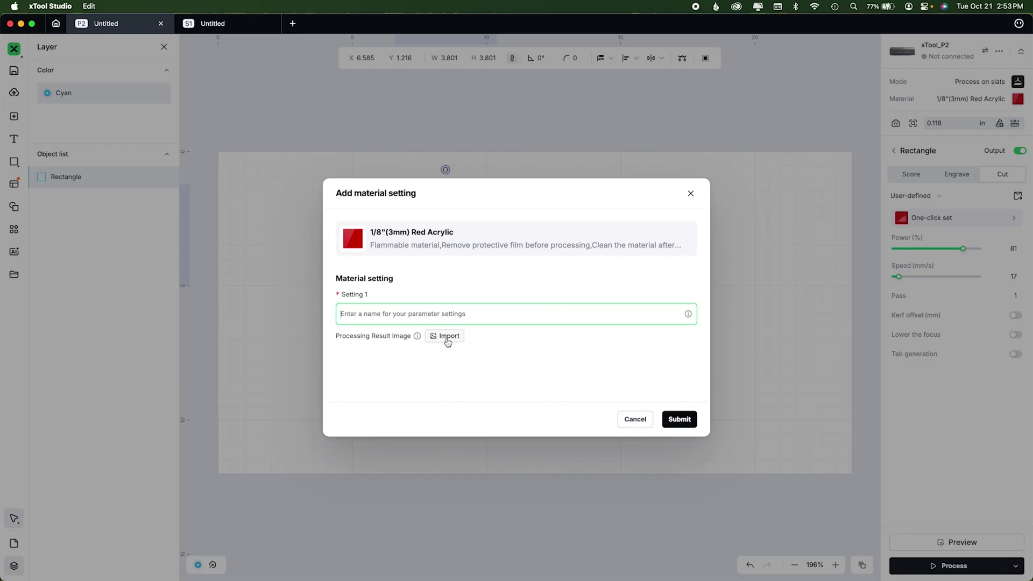
click(634, 418)
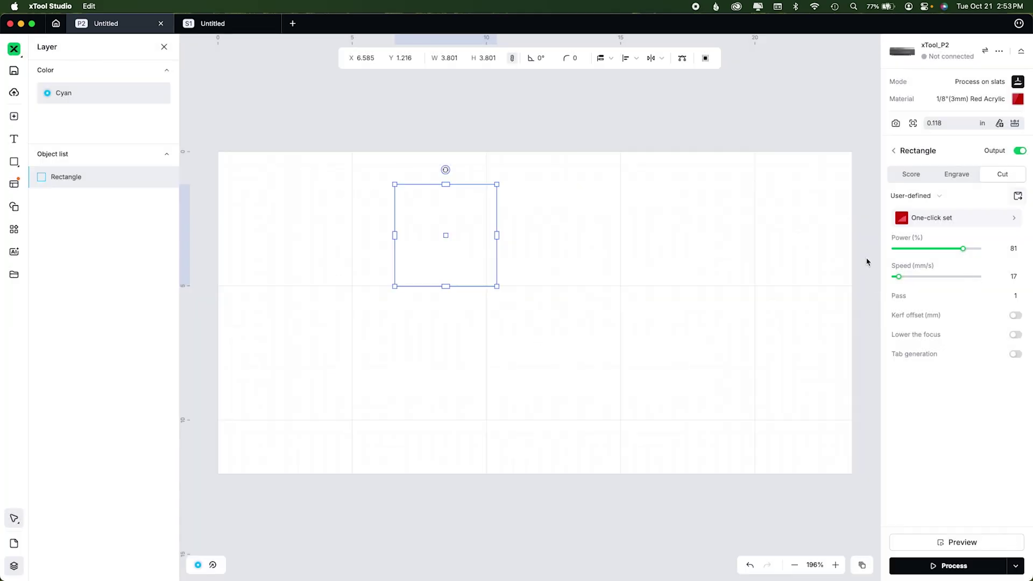
Switch to Notes to read the question about clearing overlapping lines automatically, and return to xTool Studio
mouse_move(764, 576)
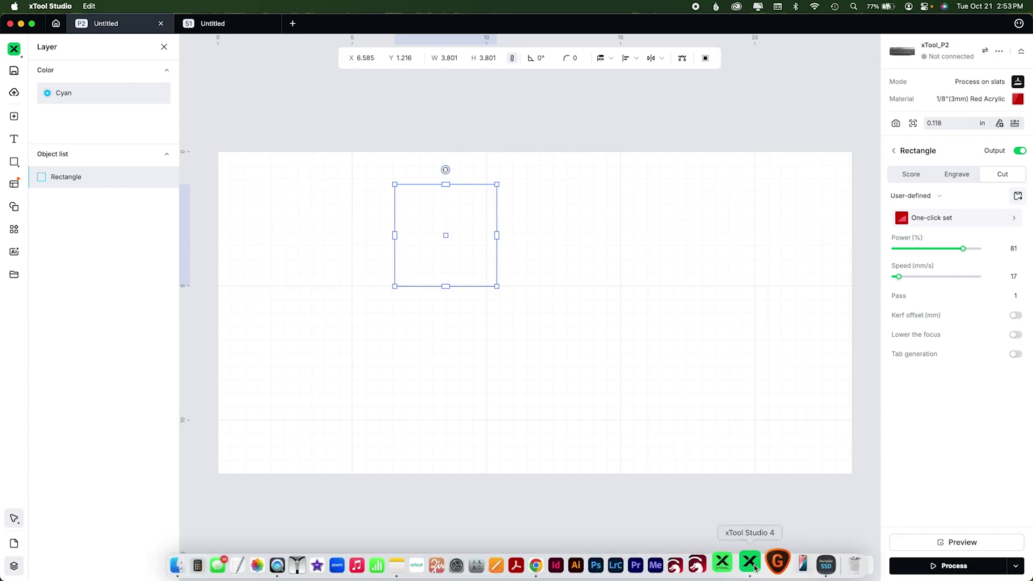
click(407, 564)
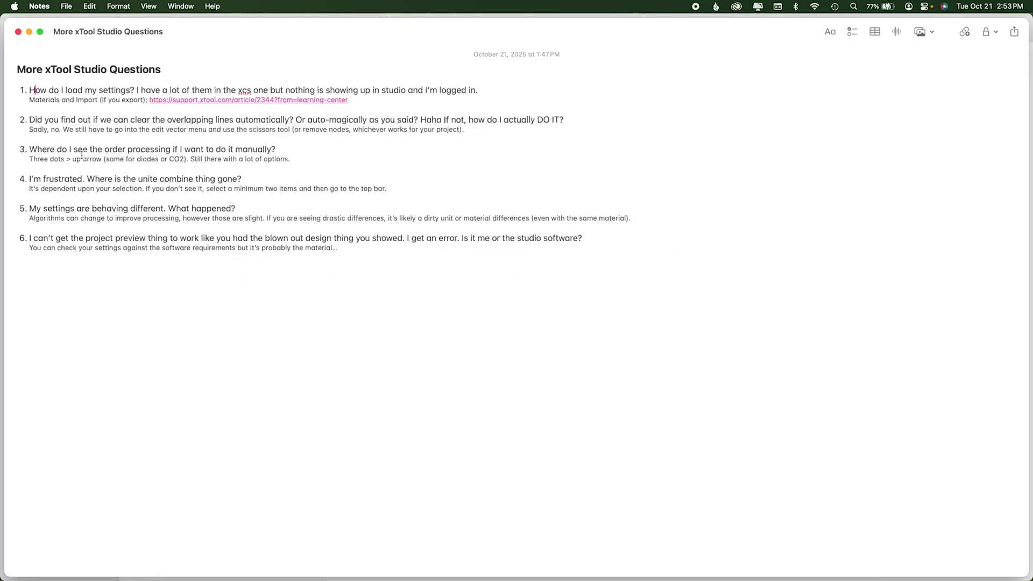
click(66, 120)
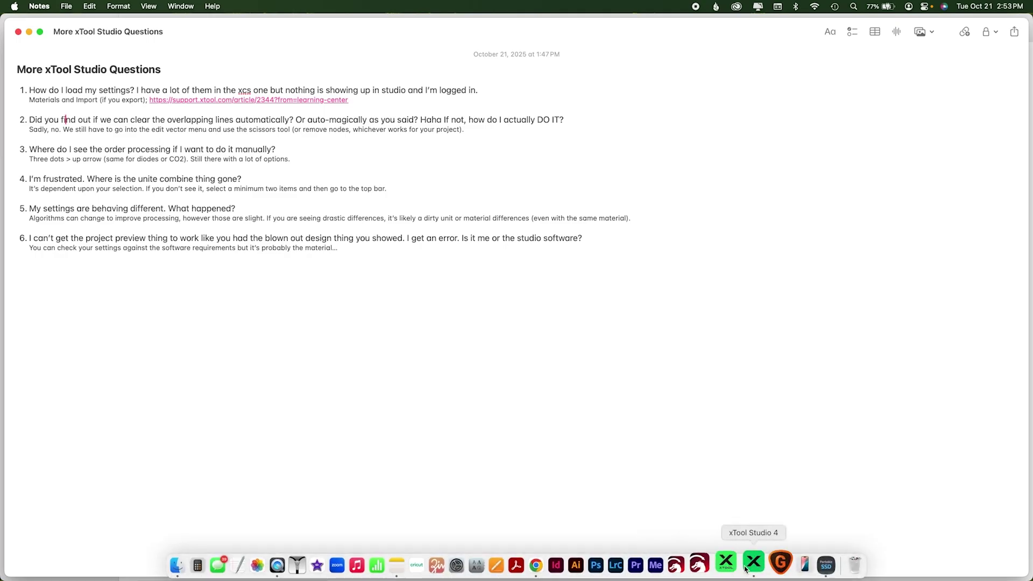
click(756, 561)
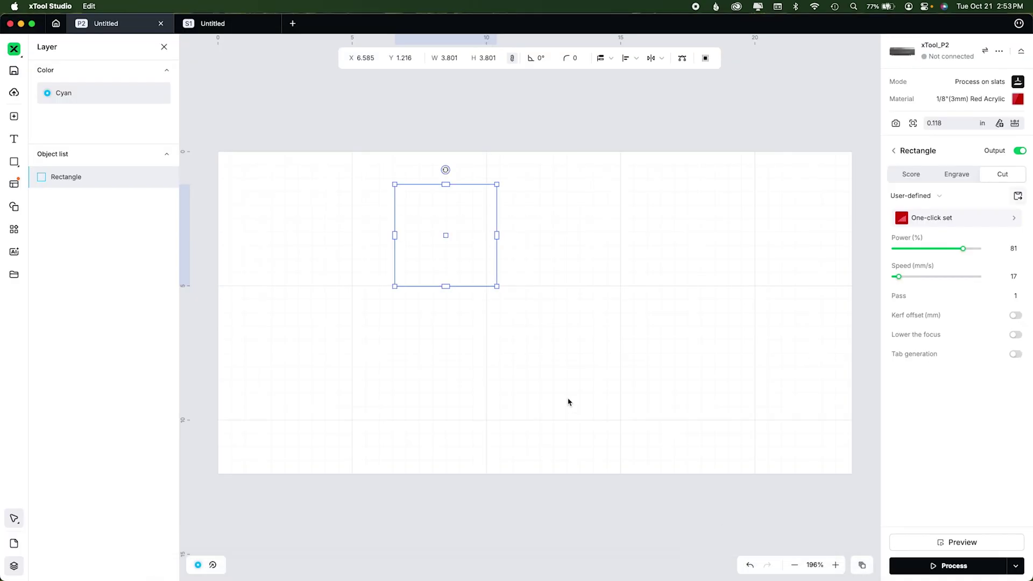
Duplicate the rectangle and place the copy at about X 10.39, Y 3.29, its left edge in line with the original's right edge
key(super+d)
drag(489, 259, 587, 311)
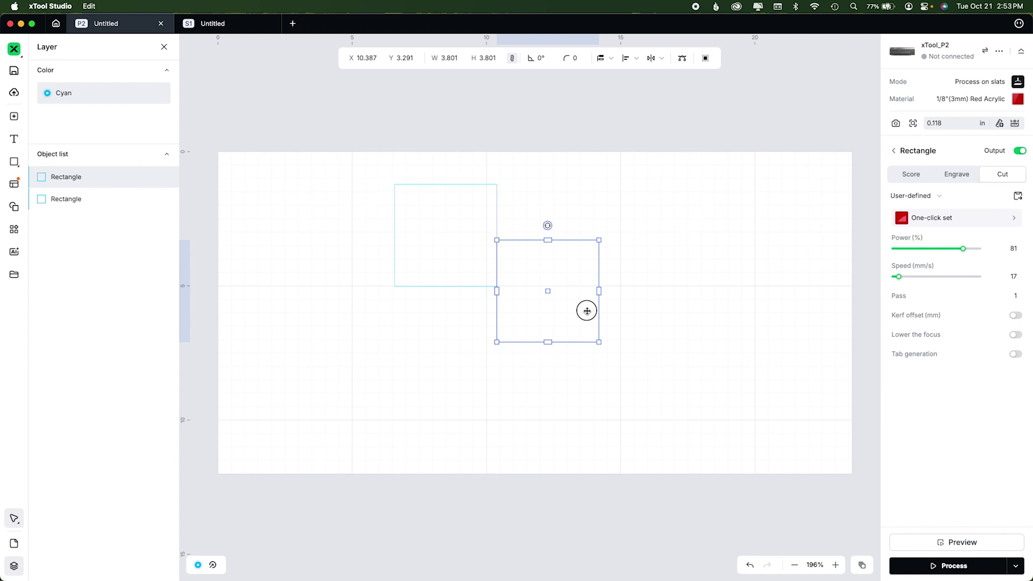
click(653, 295)
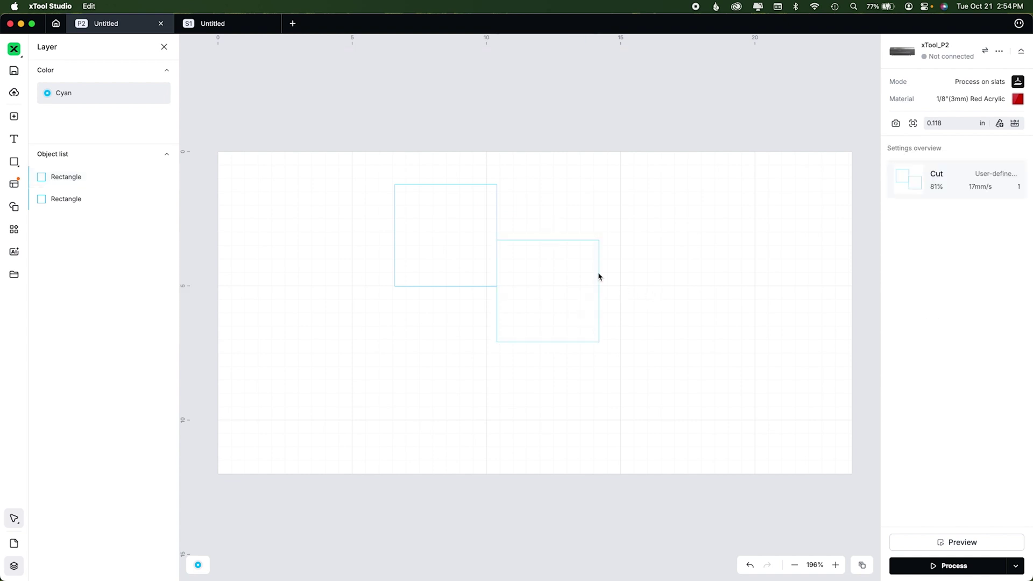
Move the duplicated rectangle to the red color layer
click(525, 269)
right_click(526, 267)
click(541, 529)
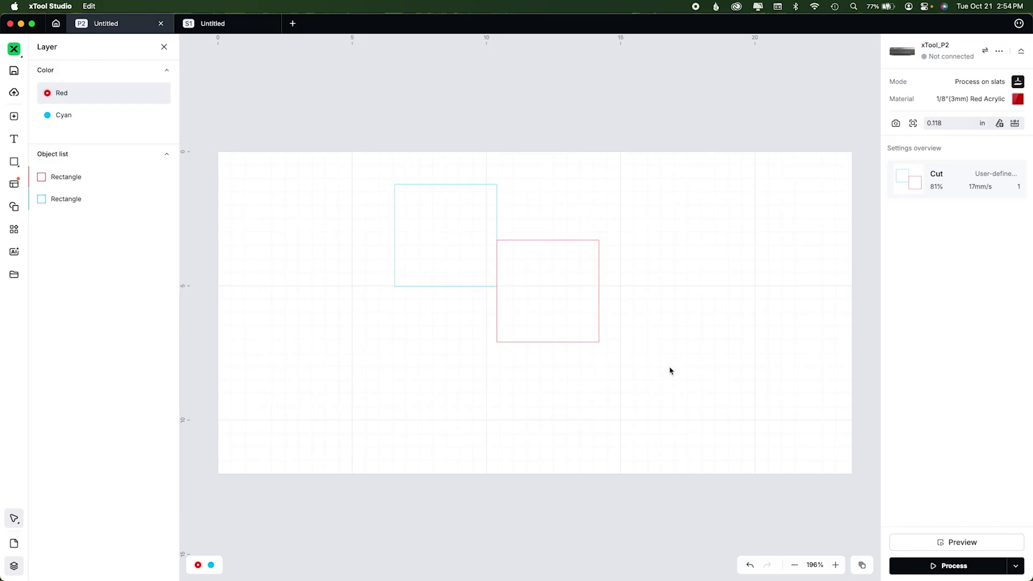
Try moving the red rectangle slightly away from the cyan one, and undo the move
drag(561, 264, 573, 253)
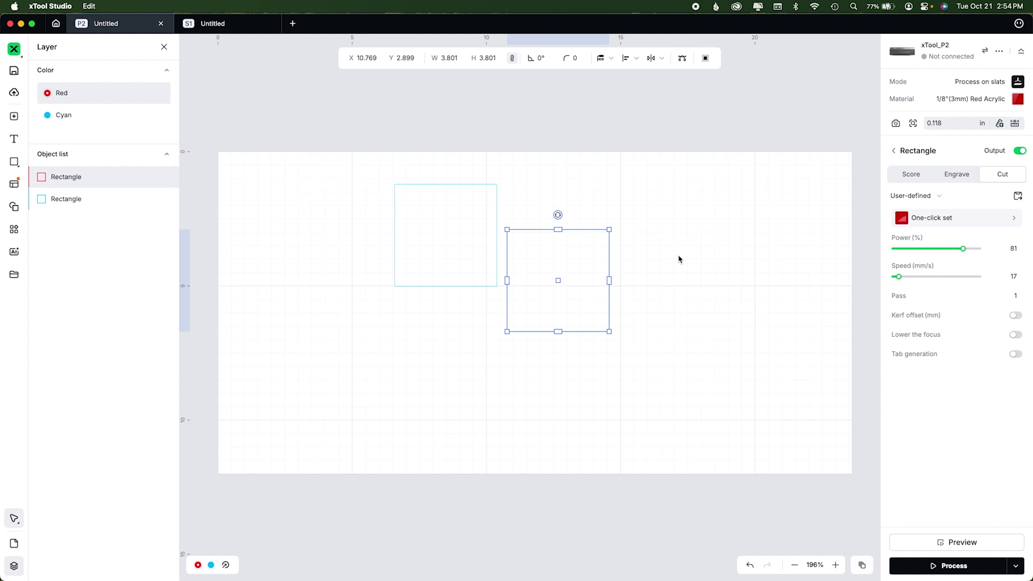
key(super+z)
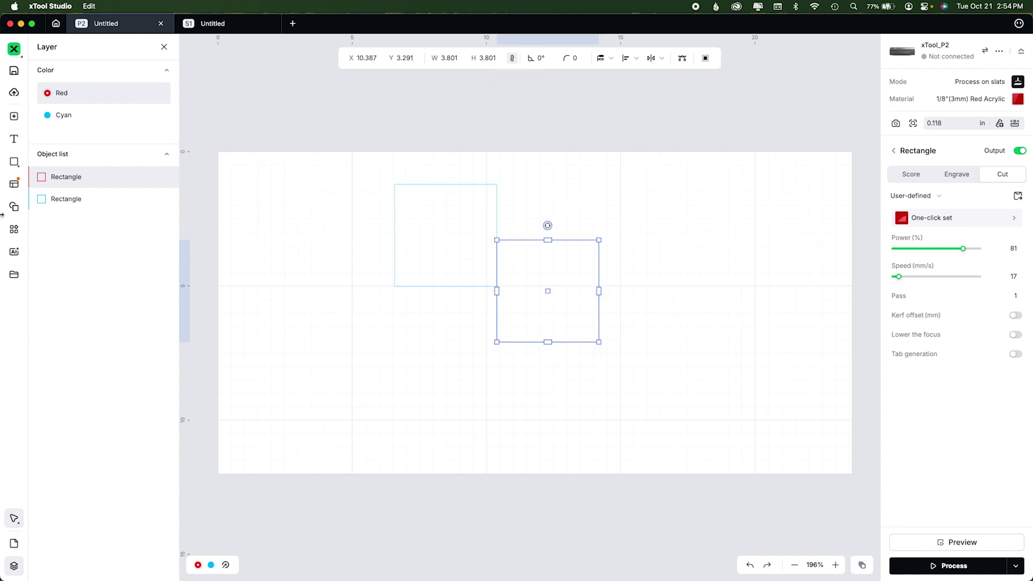
Look up the Smart nesting description among the applications, and return to the layer list
click(14, 232)
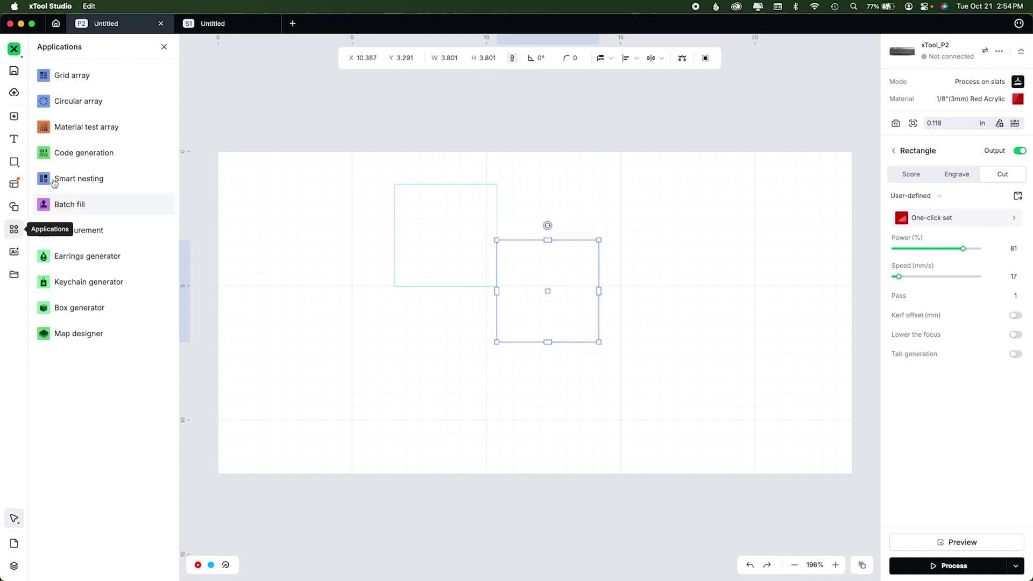
mouse_move(72, 182)
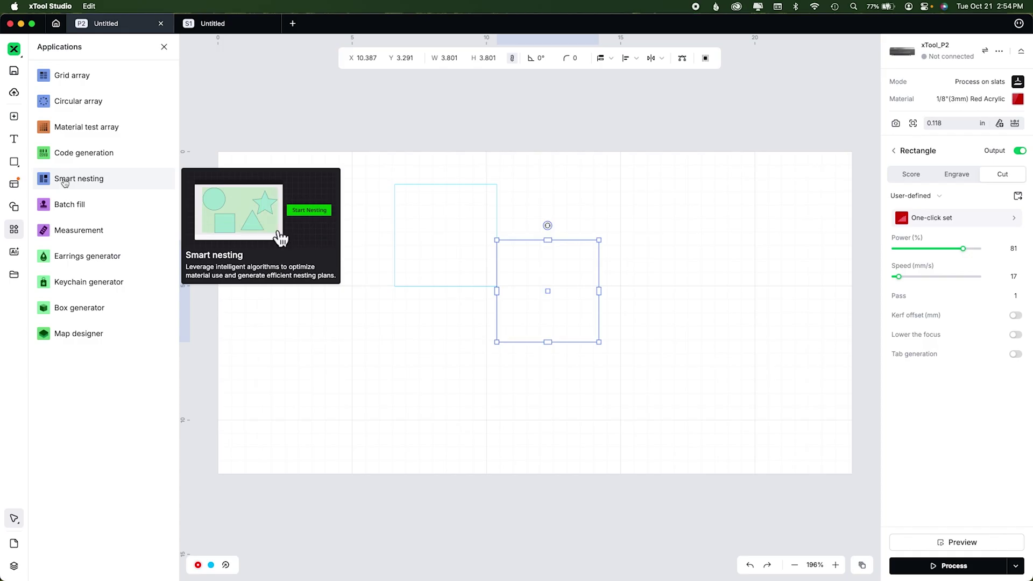
click(384, 150)
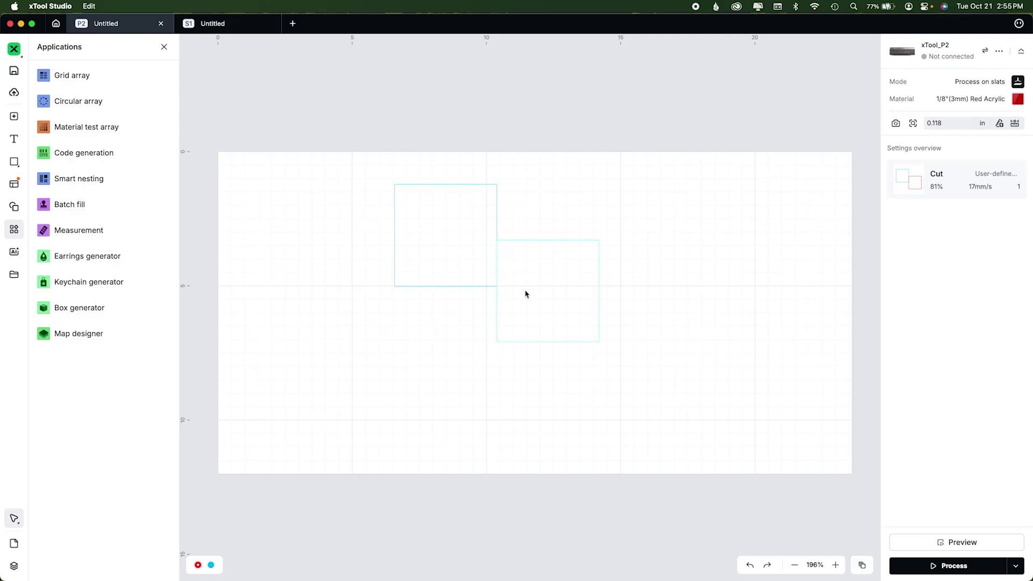
click(164, 47)
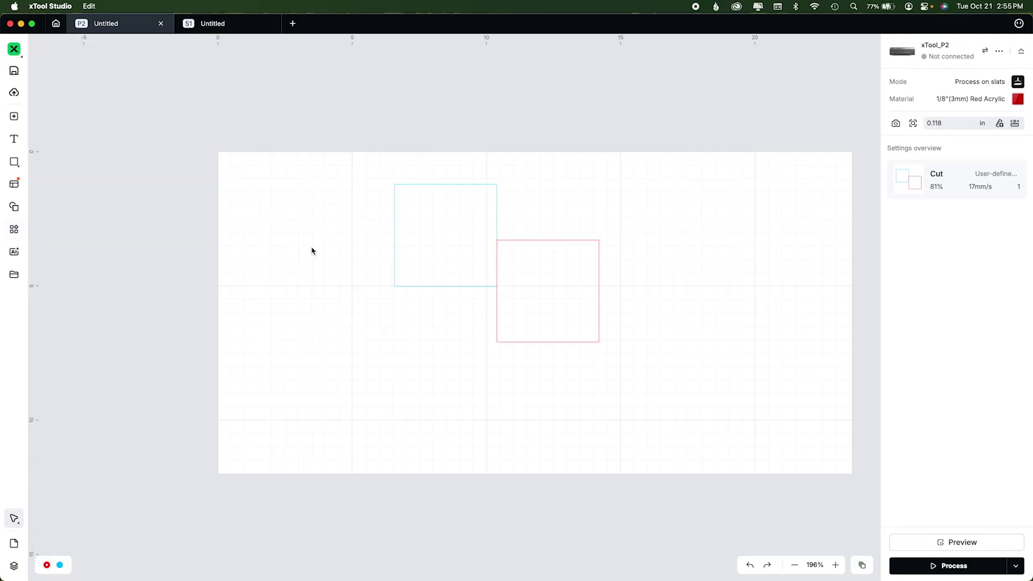
click(13, 566)
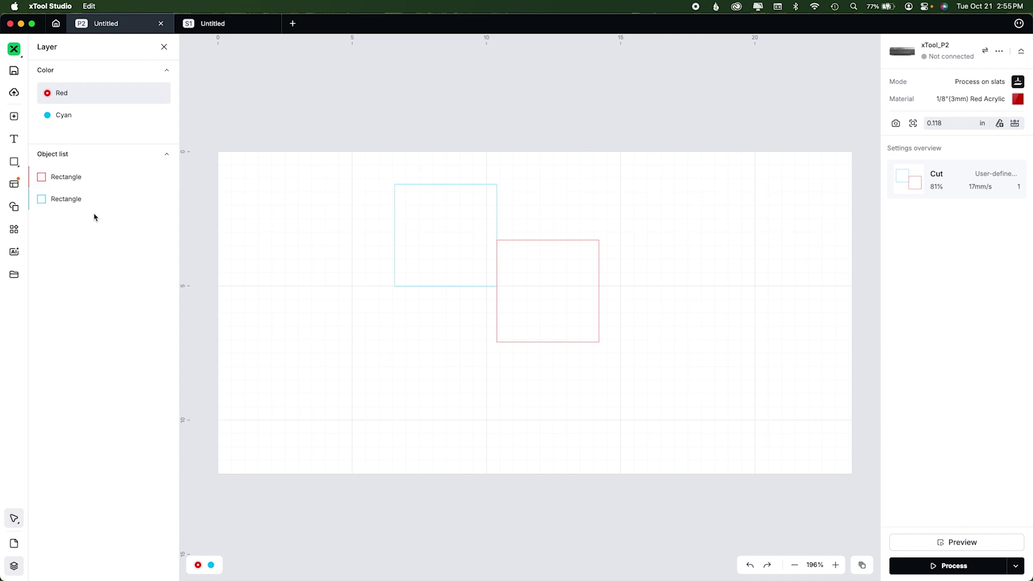
Reorder the cyan rectangle above the red one in the object list and move it to the black color layer
drag(75, 199, 76, 171)
click(425, 214)
right_click(425, 214)
click(472, 213)
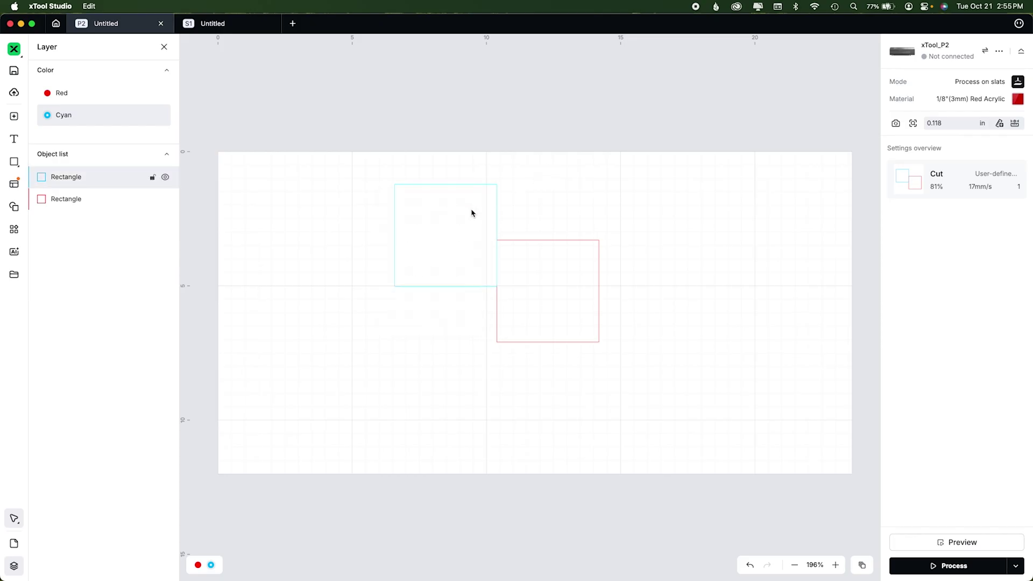
click(472, 213)
right_click(476, 215)
click(586, 475)
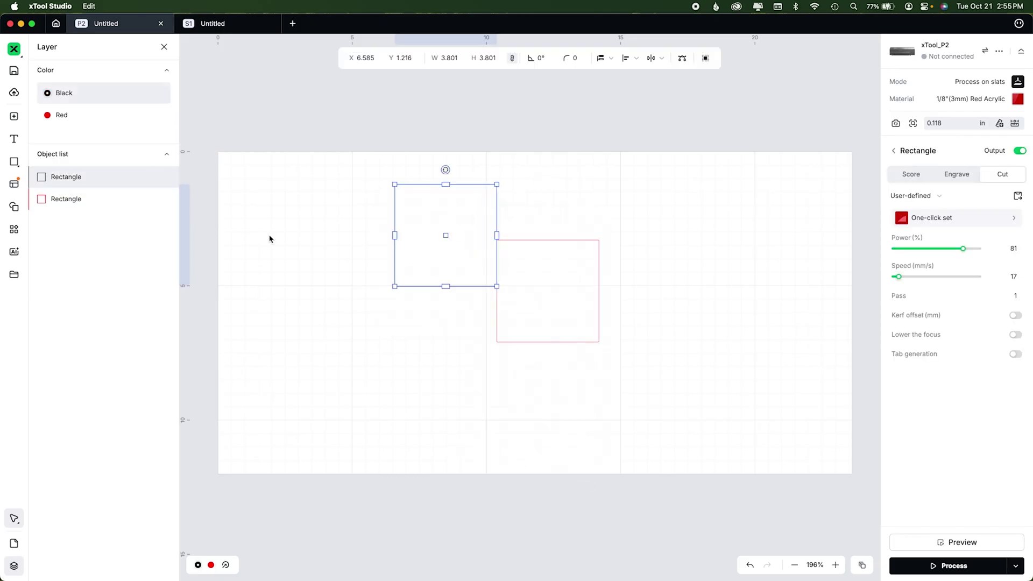
mouse_move(75, 184)
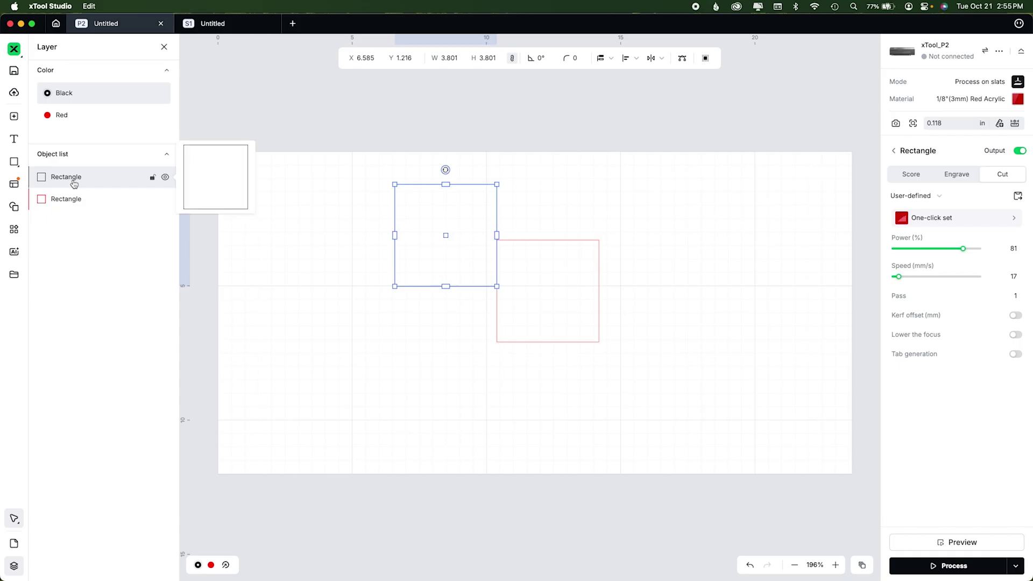
click(320, 375)
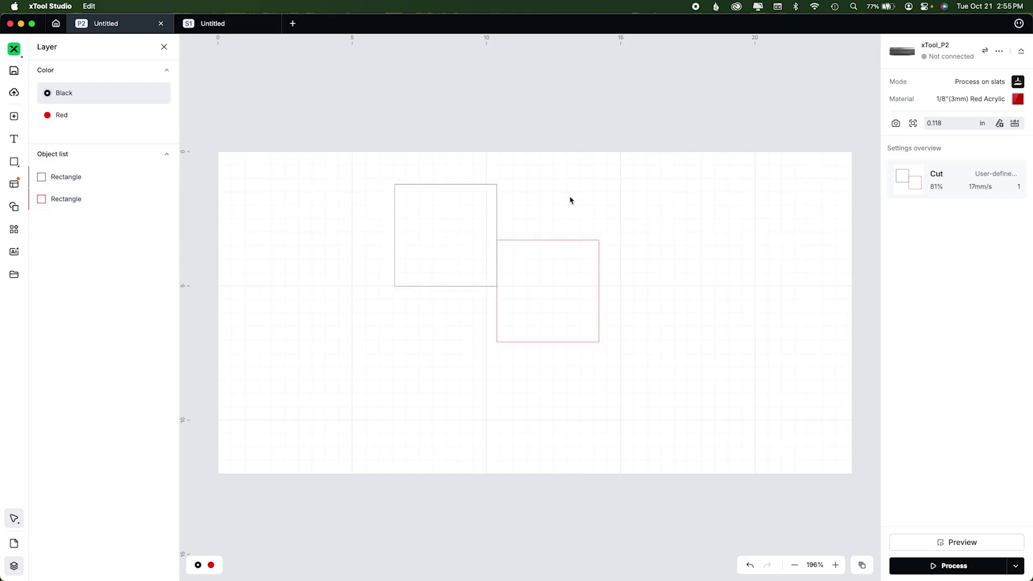
Reorder the red rectangle above the black one in the object list, and put the red layer above black in the color list
mouse_move(55, 203)
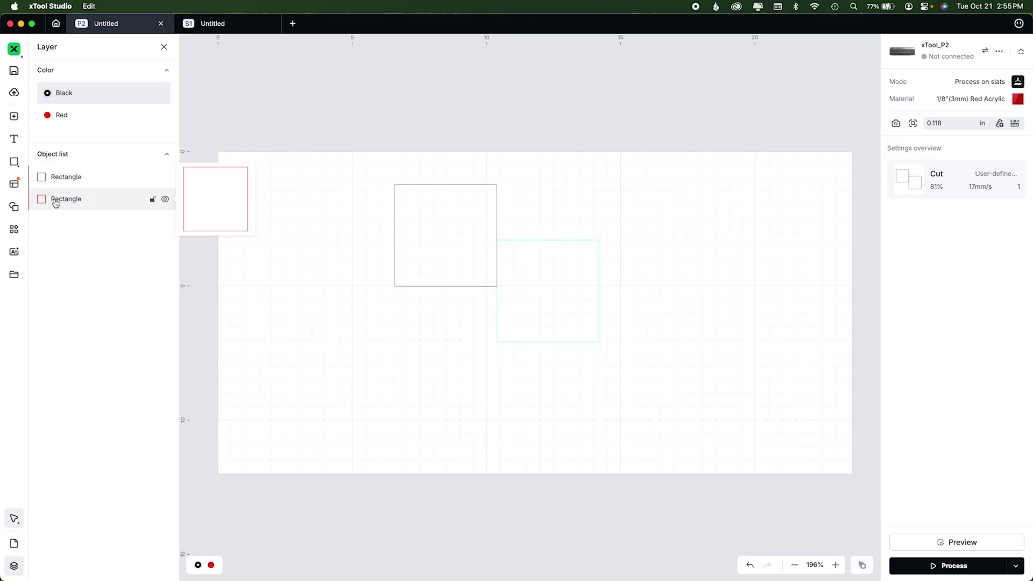
drag(55, 202, 60, 175)
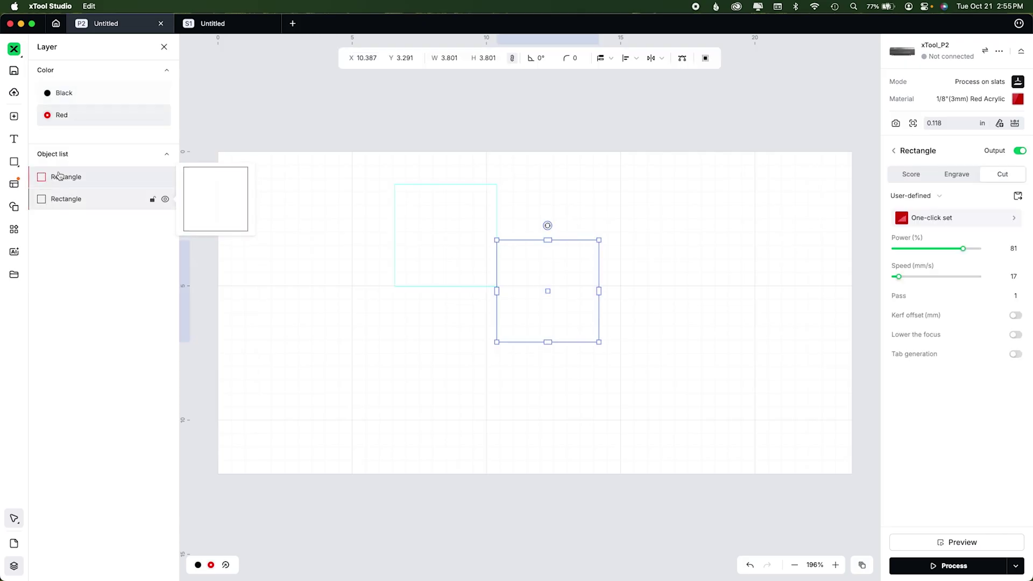
click(350, 387)
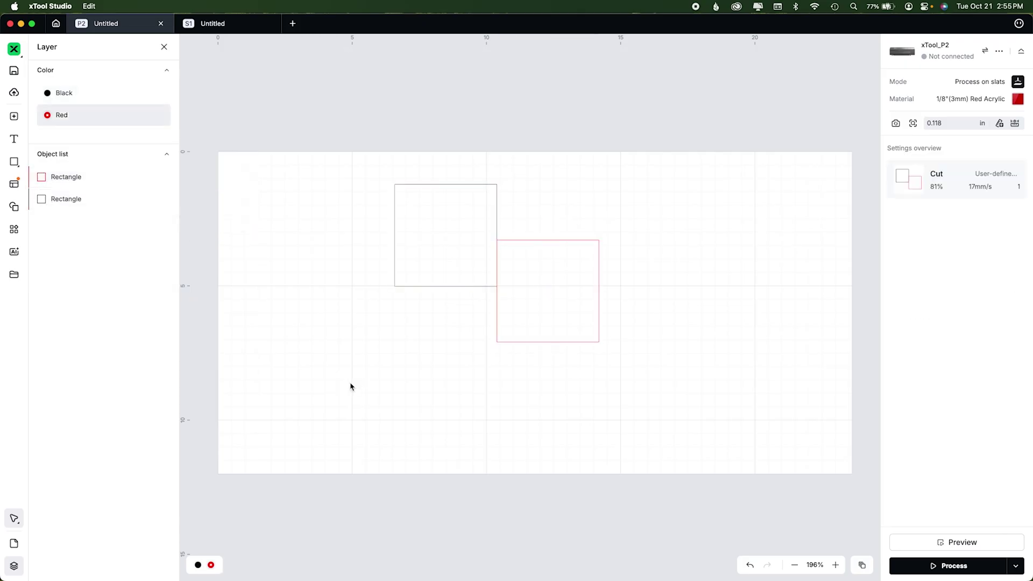
drag(71, 116, 68, 94)
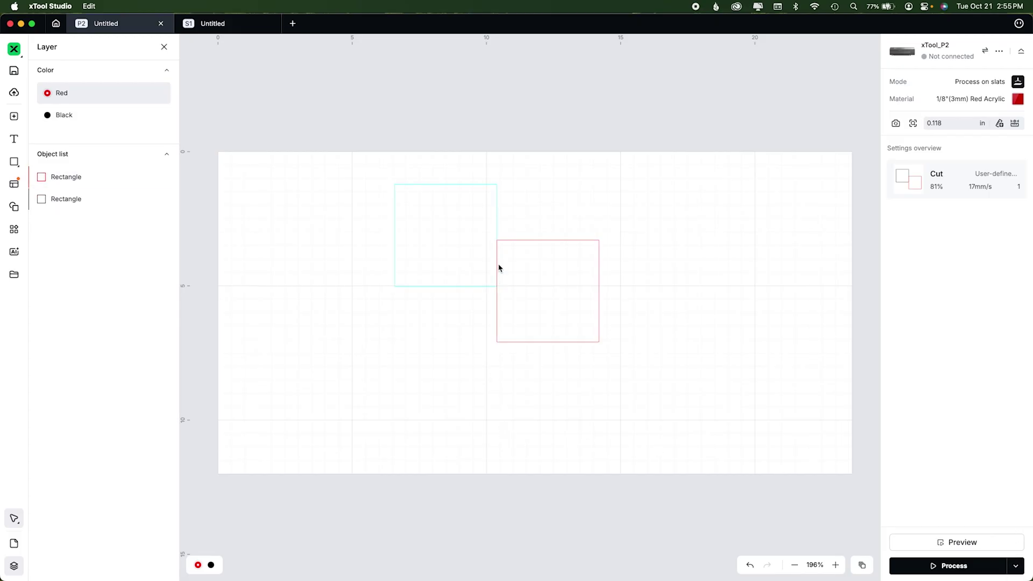
Edit the red rectangle's nodes and add one on its left edge at the black rectangle's bottom corner, X 10.387, Y 5.018
click(556, 269)
click(684, 59)
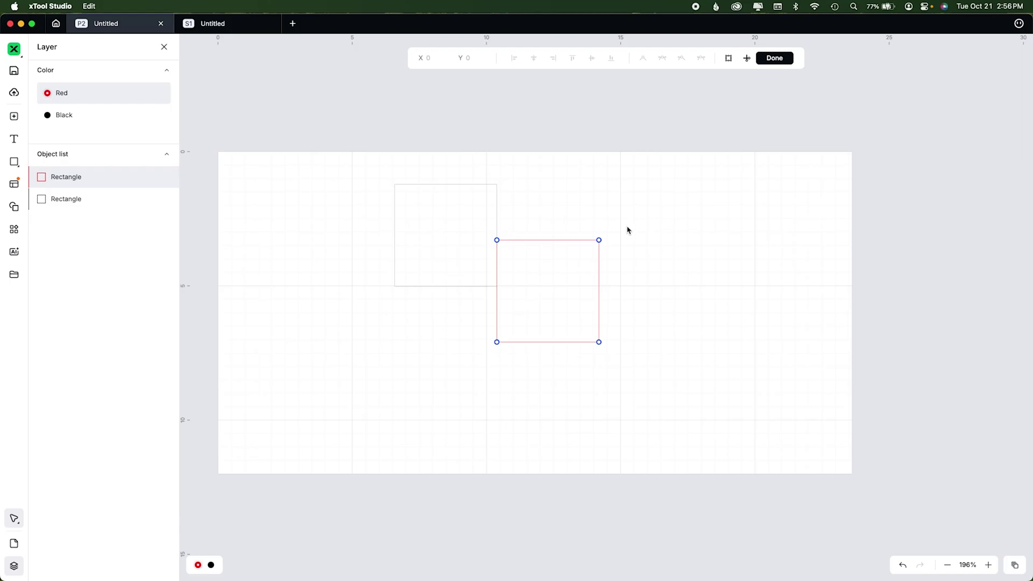
click(496, 257)
key(super+equal)
key(super+equal)
key(super+equal)
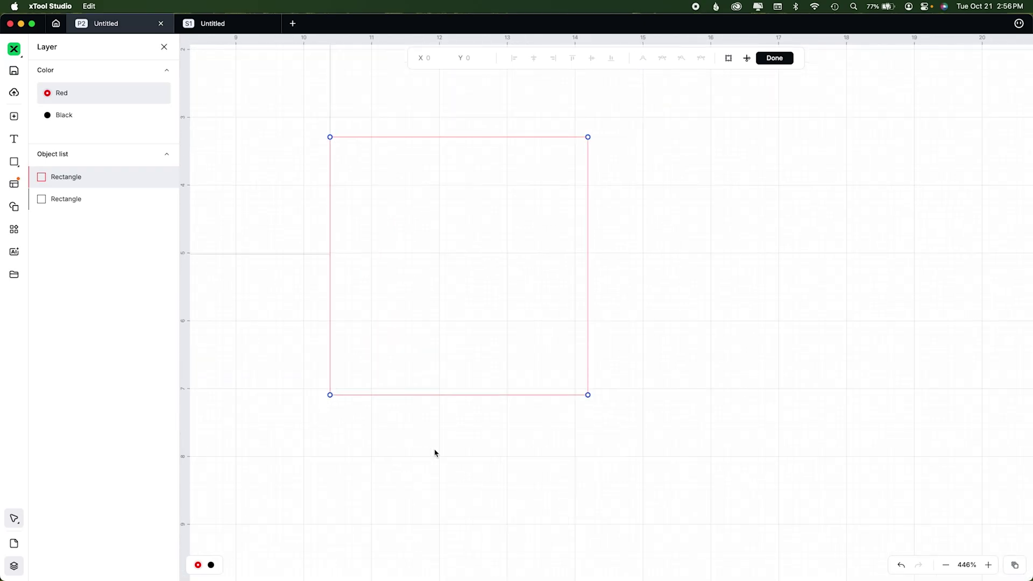
drag(394, 284, 590, 449)
scroll(589, 449, left, 3)
scroll(581, 408, down, 4)
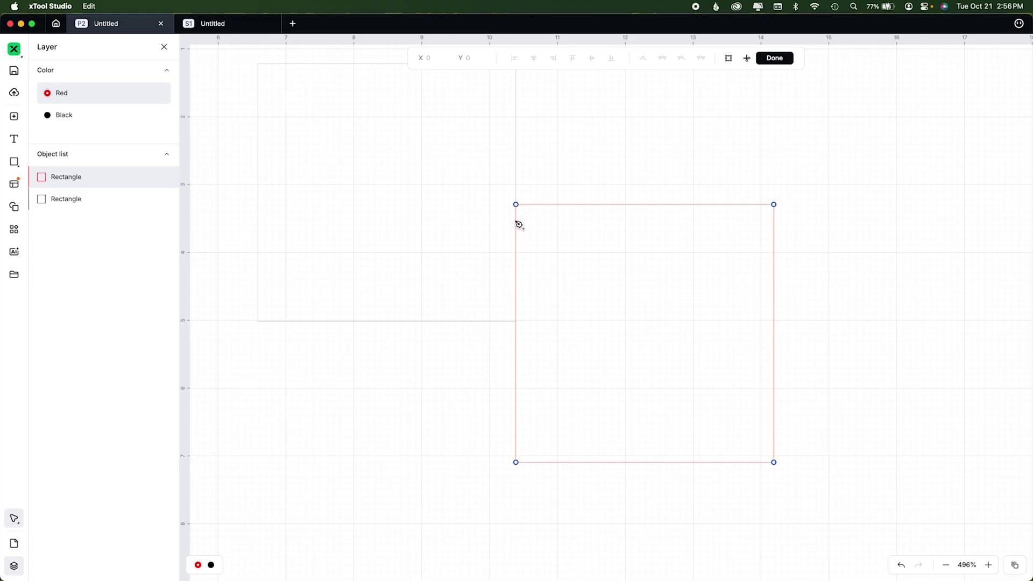
click(516, 323)
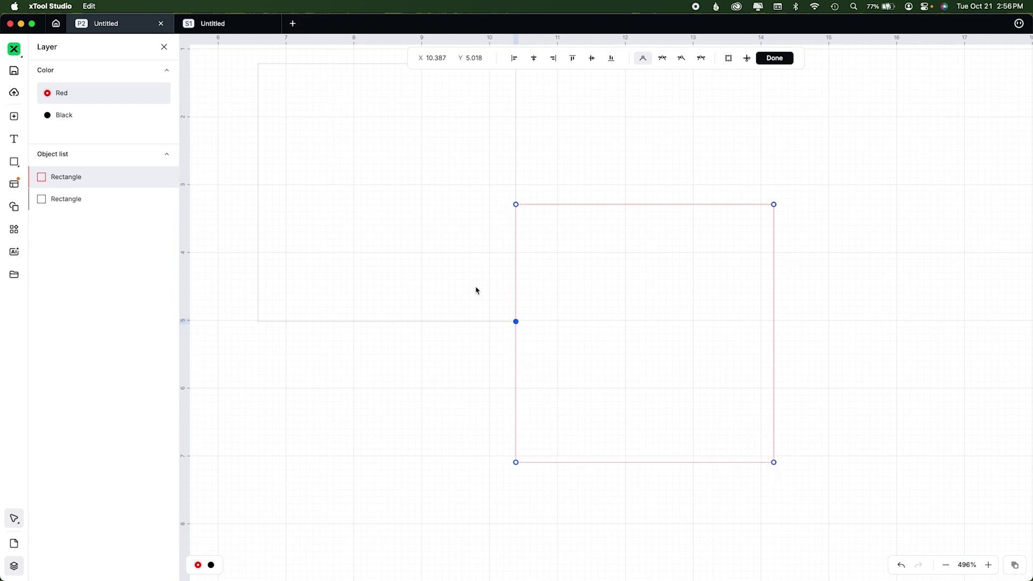
Cut away the red rectangle's left-edge segment that overlaps the black rectangle, and finish the vector editing
click(747, 58)
click(520, 268)
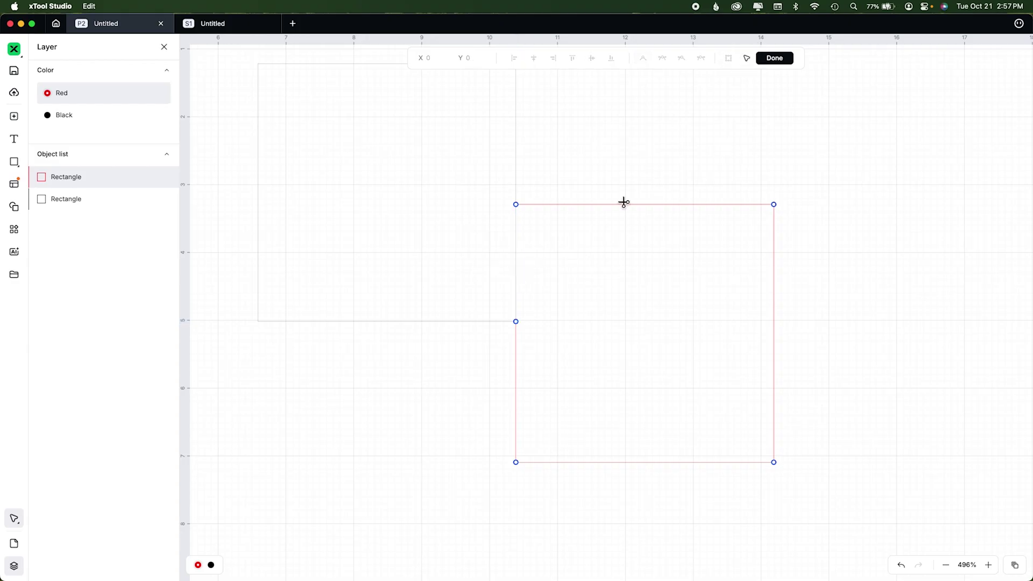
click(772, 57)
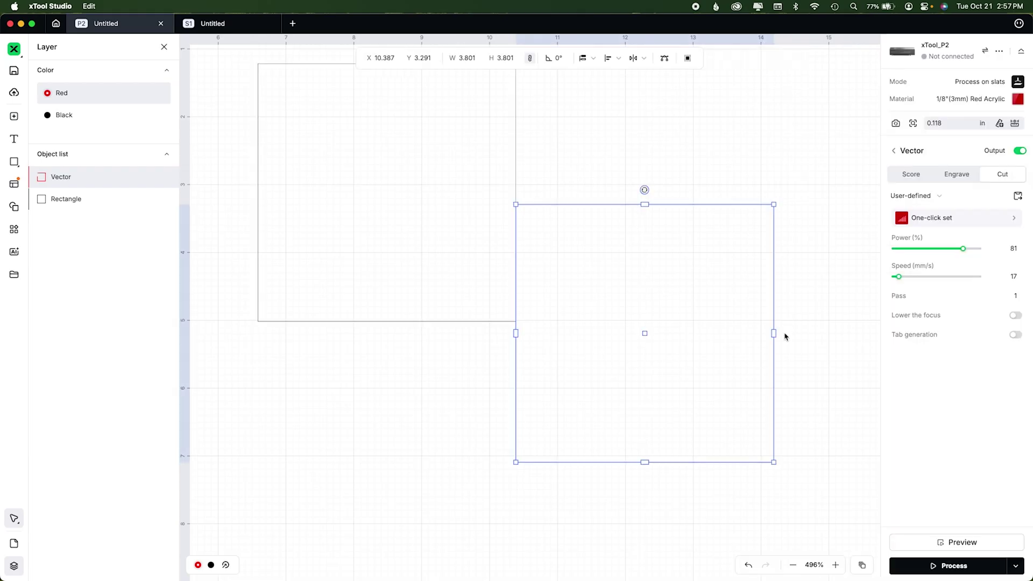
click(834, 316)
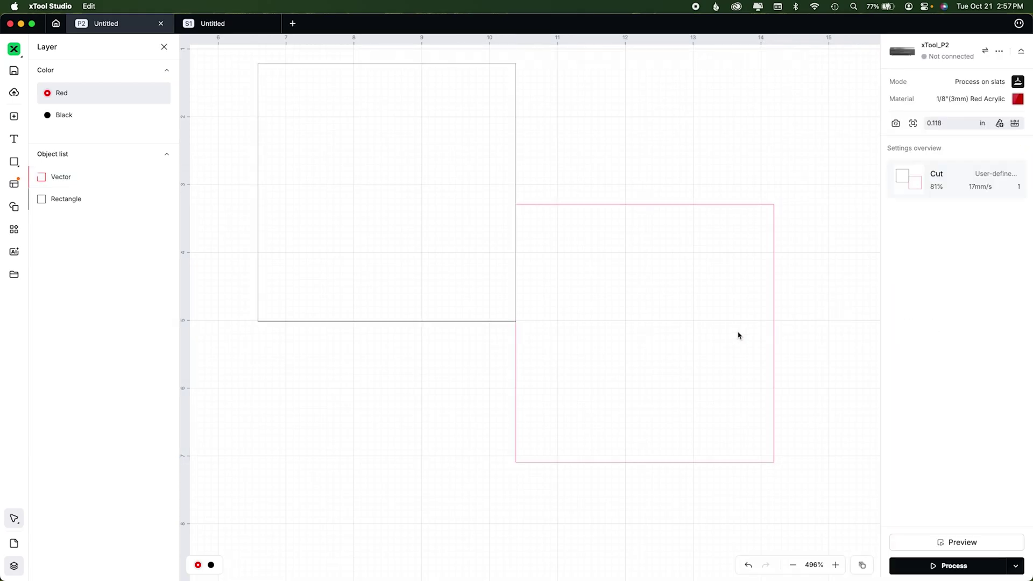
Try moving the trimmed red shape slightly away from the black rectangle, and undo the move
click(774, 237)
click(793, 250)
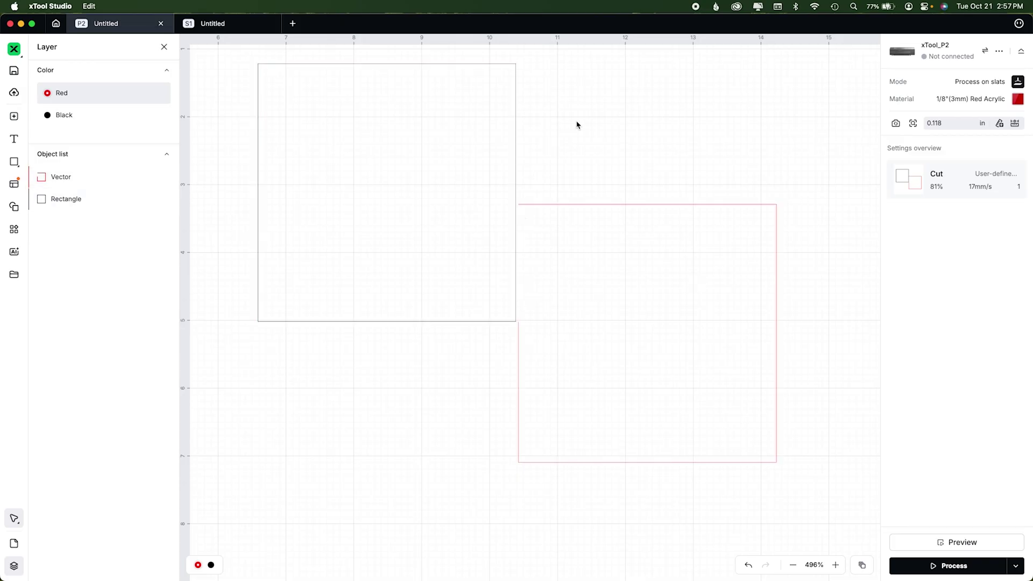
key(super+z)
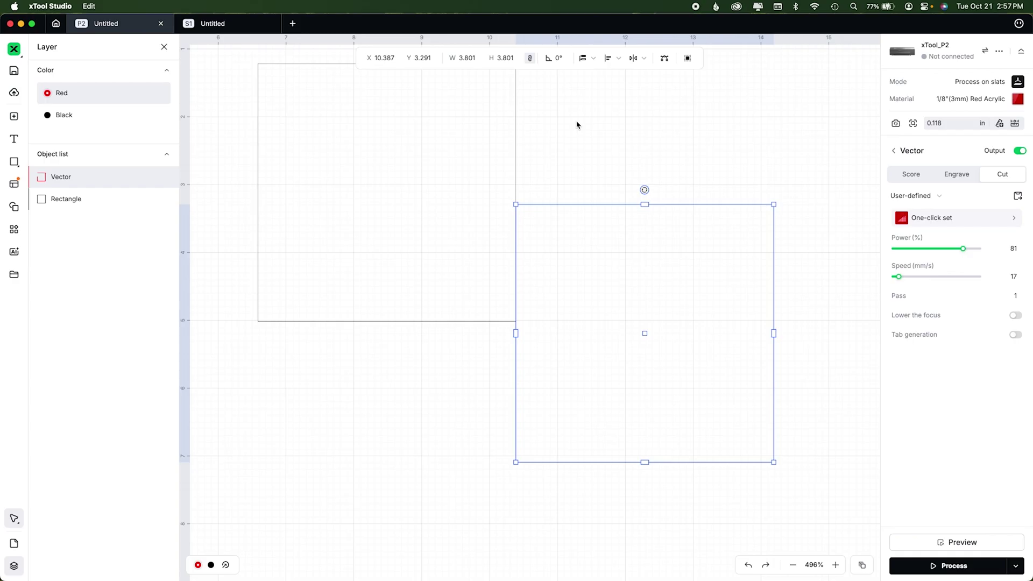
key(super+0)
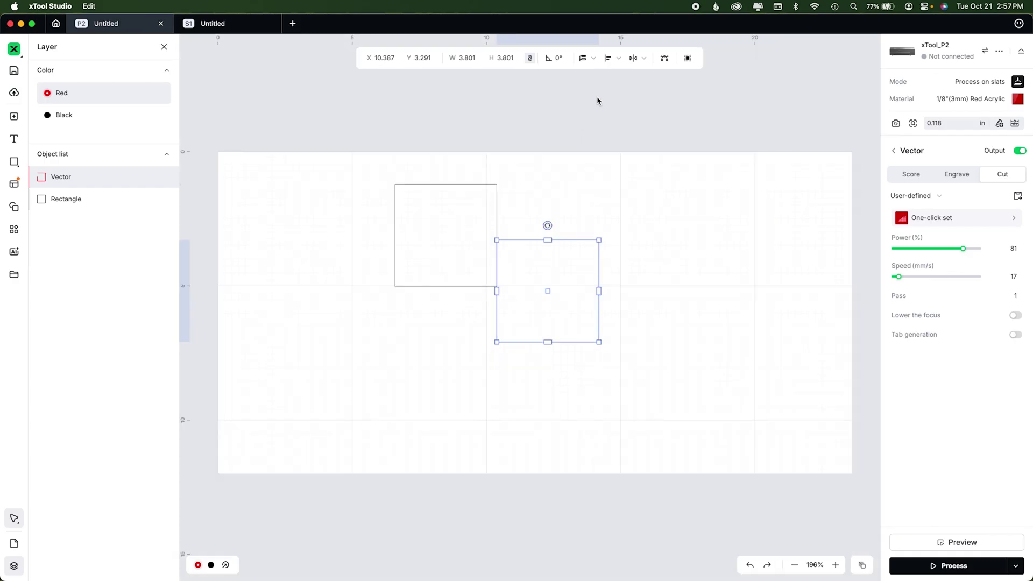
Switch to Notes to check the next question in the list, and return to xTool Studio
mouse_move(589, 569)
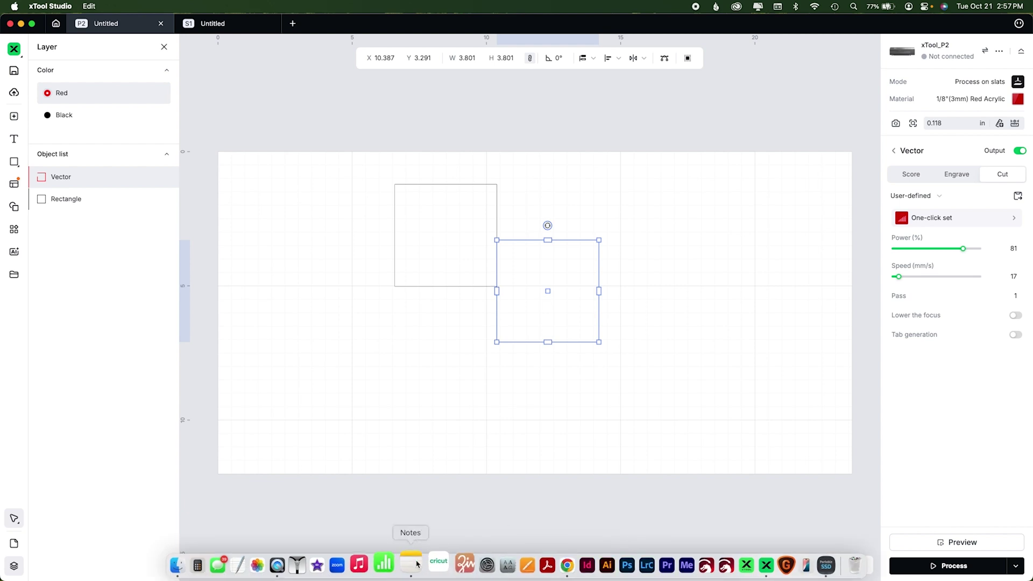
click(417, 564)
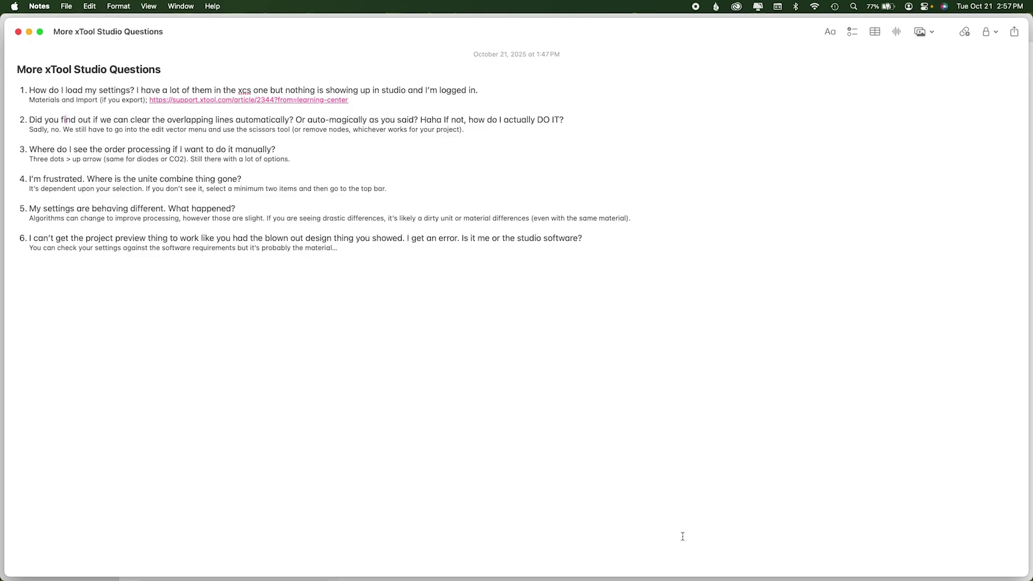
click(749, 564)
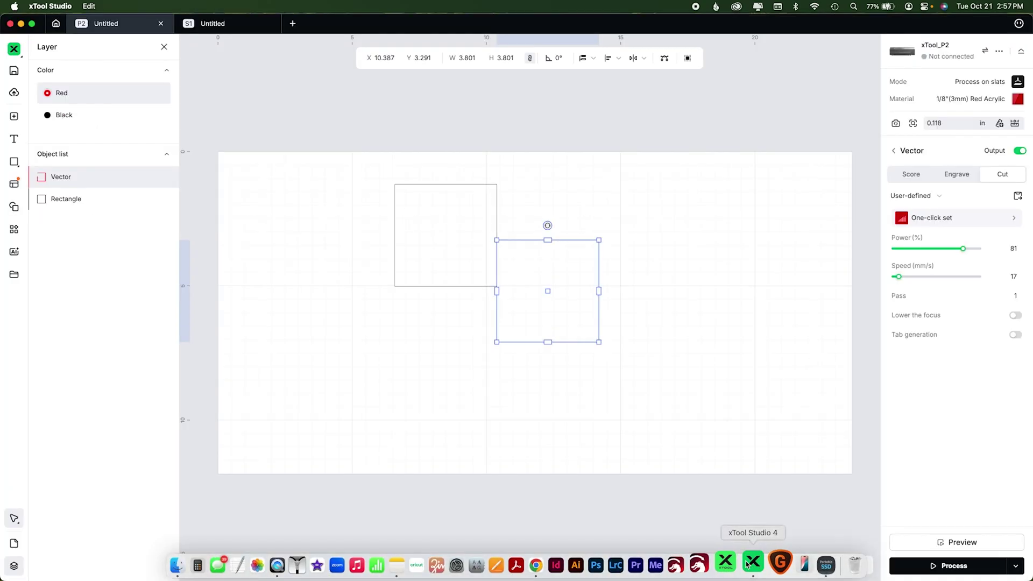
click(636, 416)
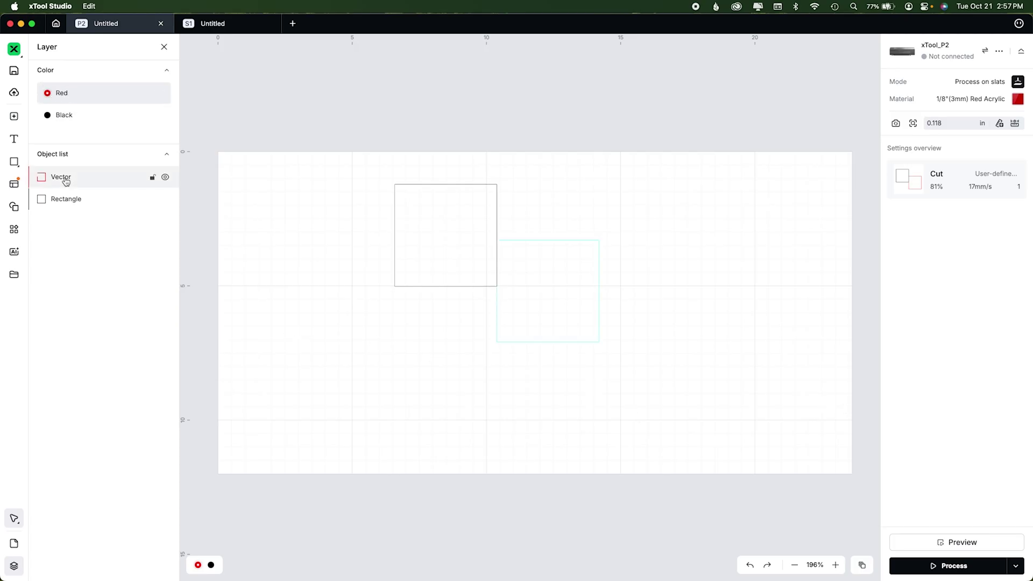
mouse_move(65, 182)
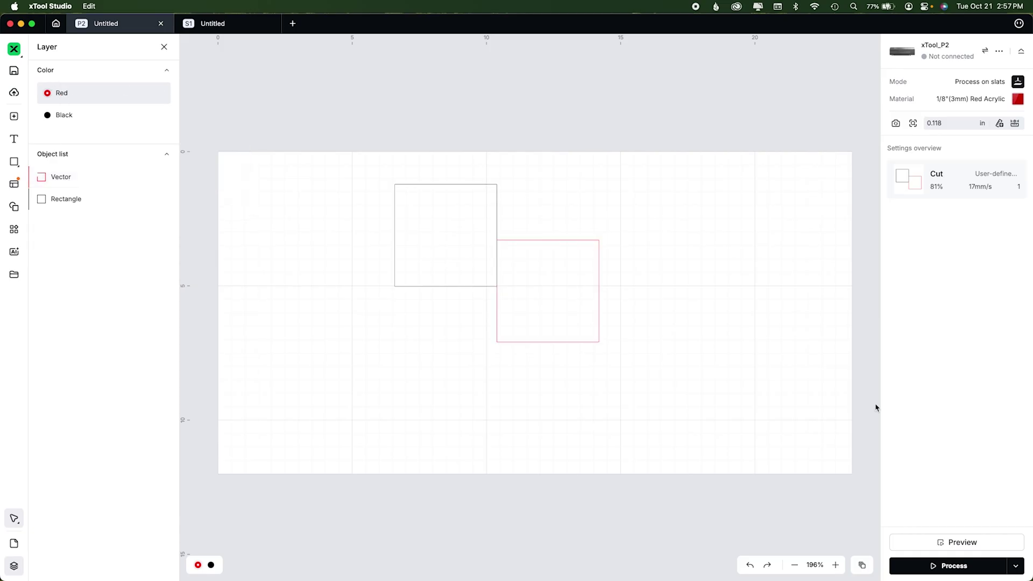
Set the processing path to User defining in the processing settings
click(1016, 570)
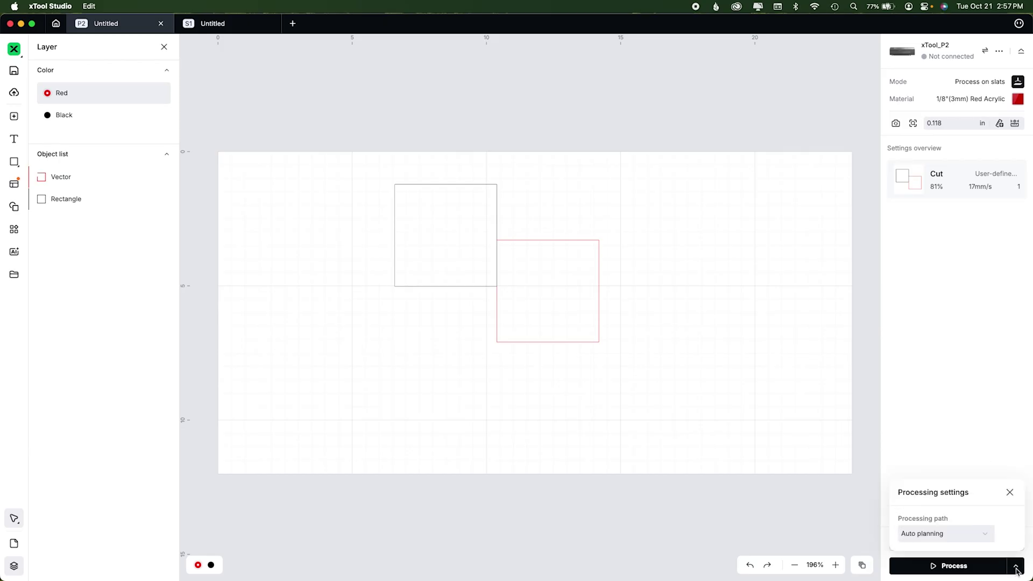
click(970, 540)
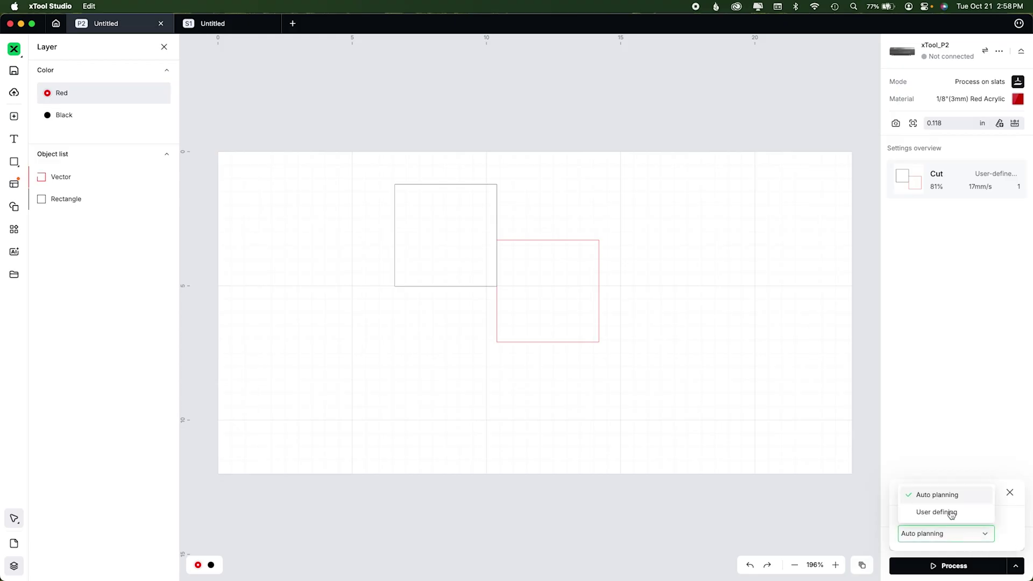
click(952, 513)
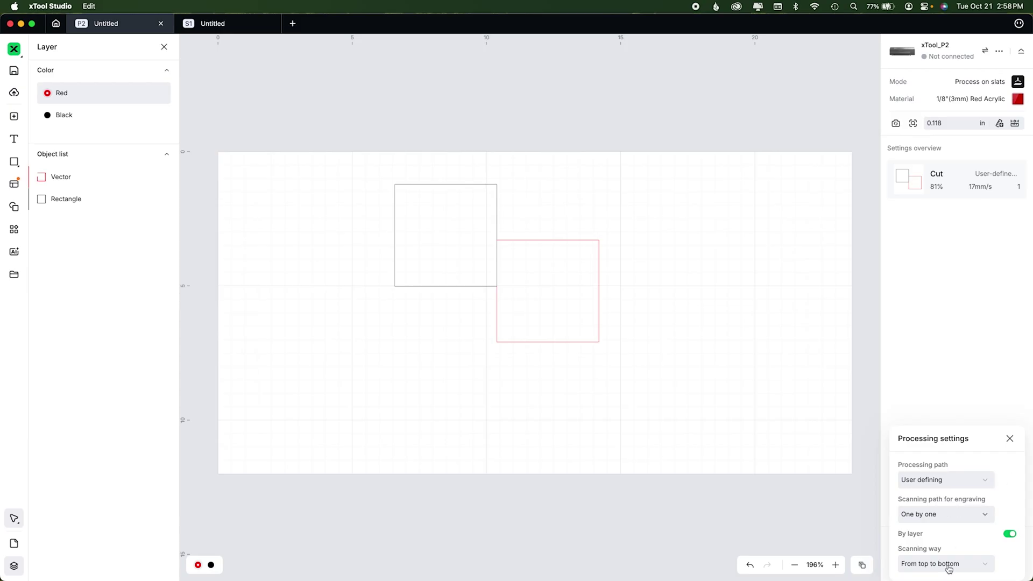
Review the engraving scanning path and scanning way options, and switch By layer off and back on
click(956, 521)
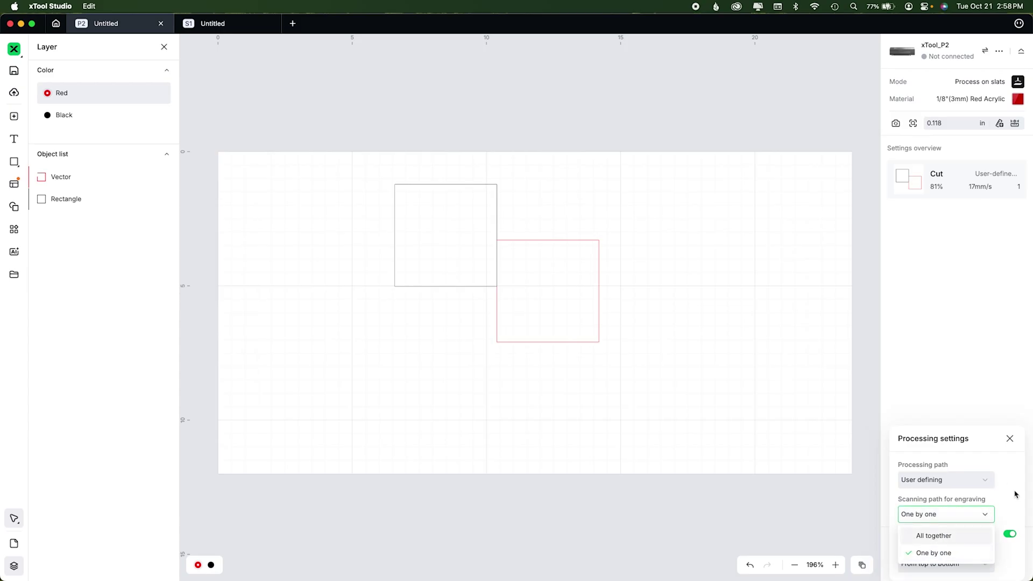
click(956, 550)
click(925, 565)
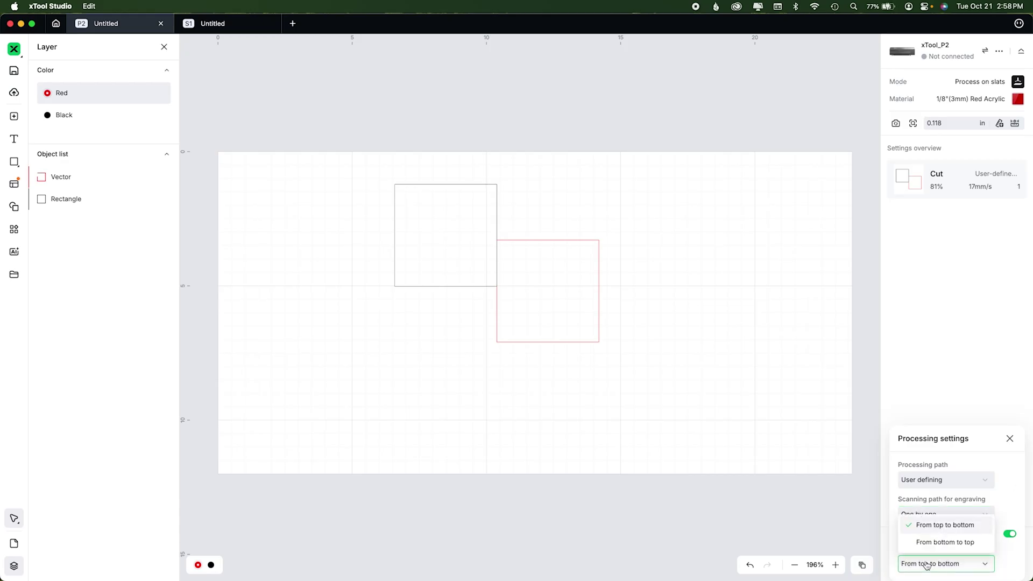
click(931, 543)
click(1011, 534)
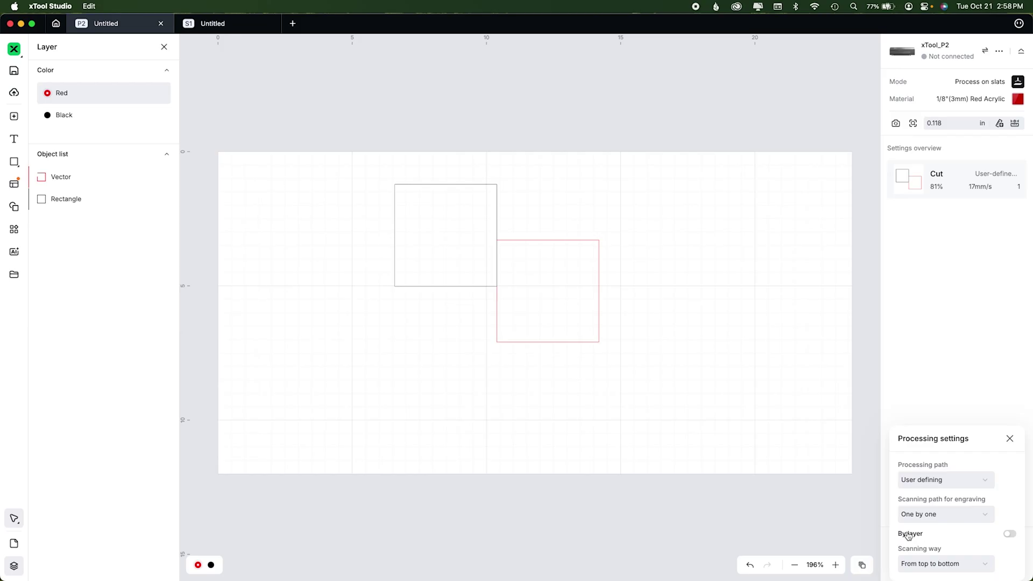
click(1010, 535)
mouse_move(907, 537)
Draw a circle about 2.85 in across below the black rectangle and move it to the blue color layer
click(392, 341)
key(e)
mouse_move(414, 325)
mouse_down()
mouse_move(489, 419)
mouse_move(491, 401)
mouse_up()
right_click(481, 403)
click(556, 552)
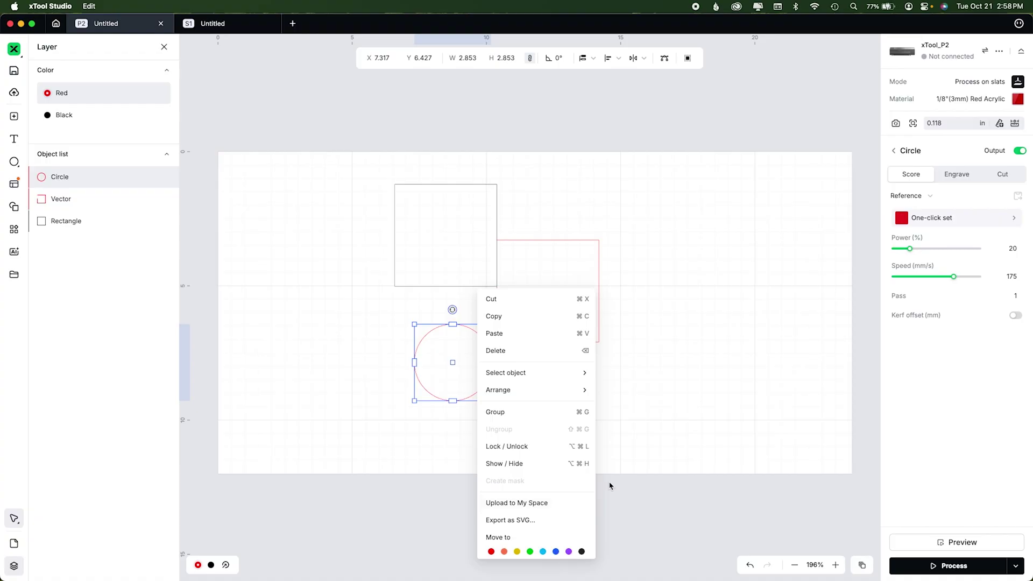
Draw a triangle about 1.52 by 1.31 in to the right of the other shapes and move it to the yellow color layer
click(14, 161)
click(73, 214)
drag(646, 217, 689, 314)
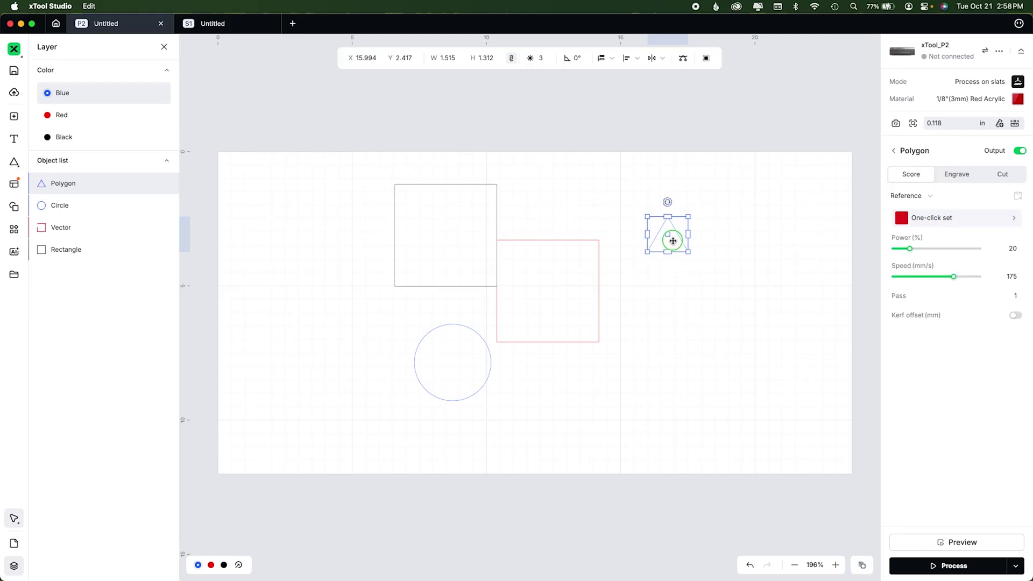
right_click(673, 240)
click(716, 503)
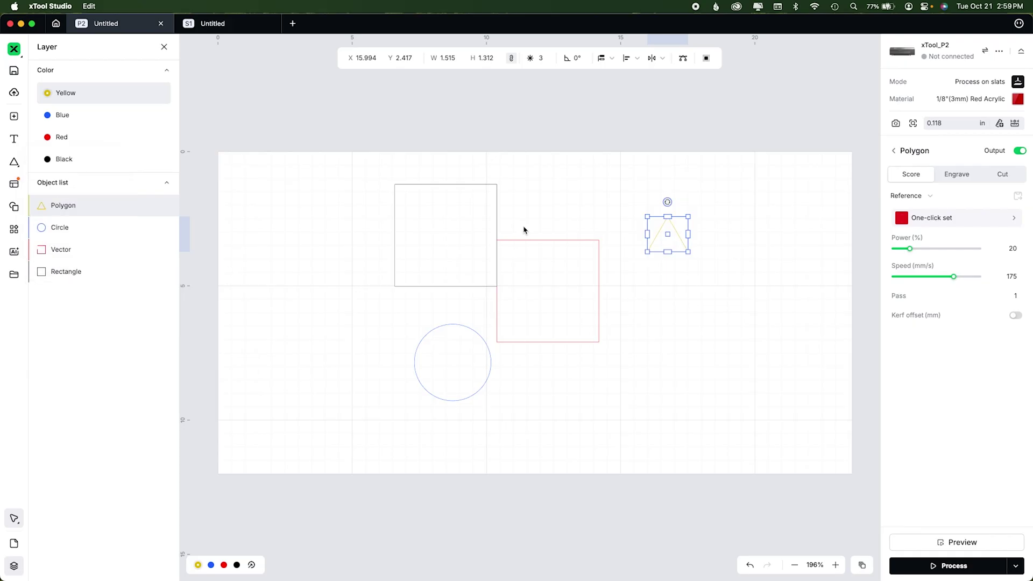
Reorder the object list so the red vector comes first and the black rectangle second, above the polygon and circle
drag(63, 247, 63, 204)
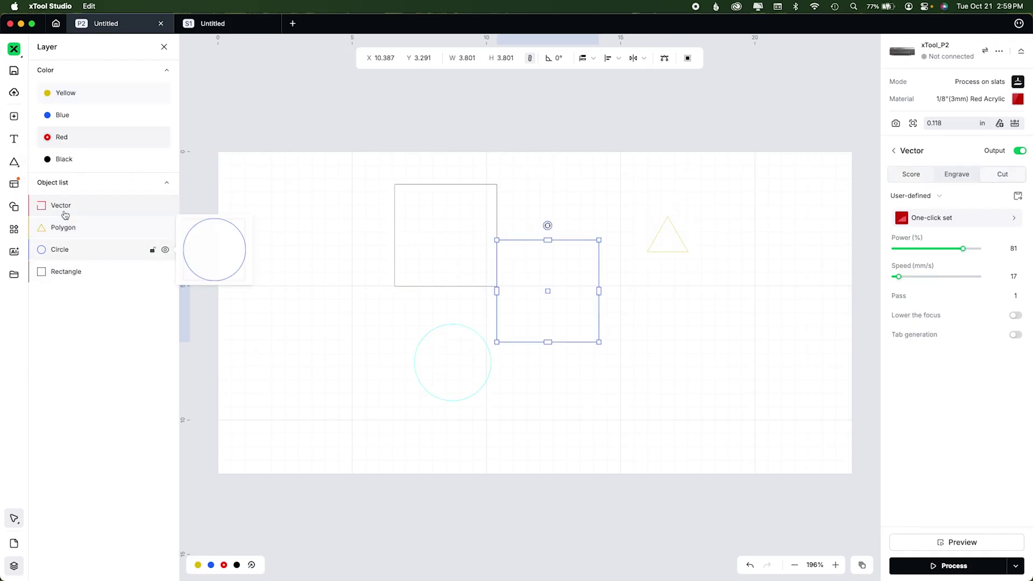
drag(69, 267, 64, 225)
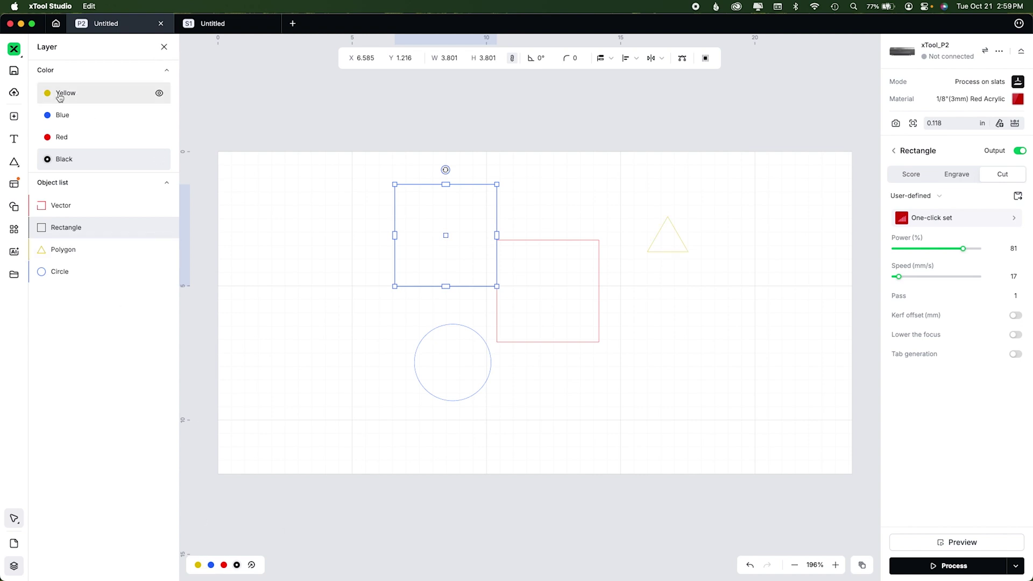
mouse_move(71, 210)
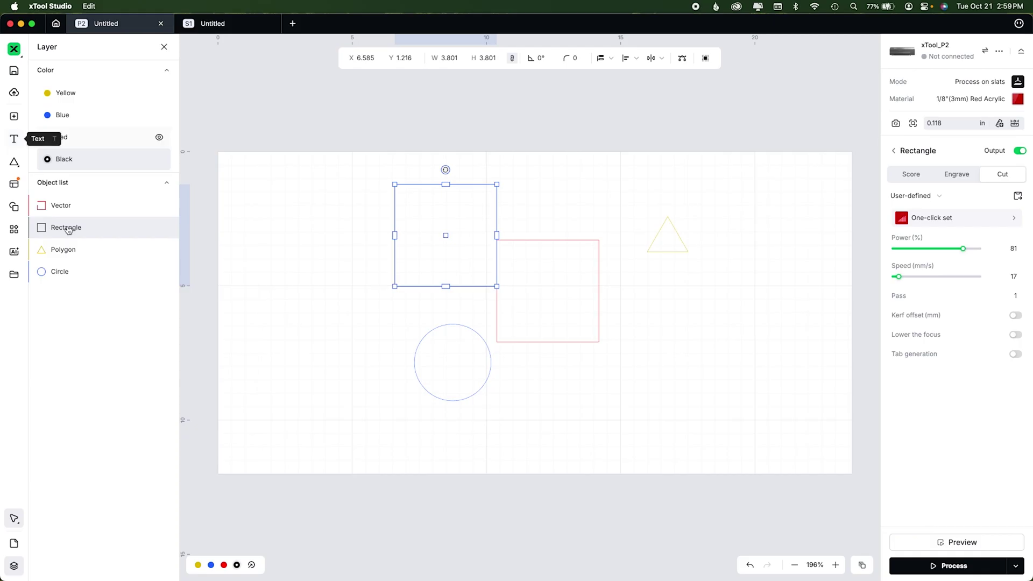
Reorder the color layers to red, black, yellow, blue, and review the scanning way and By layer processing settings
drag(68, 159, 72, 112)
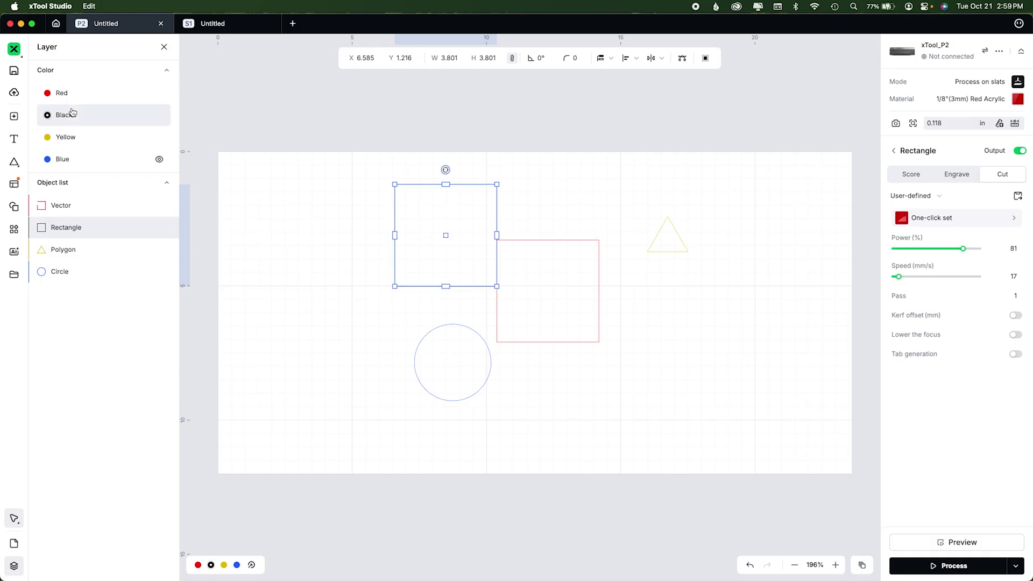
click(1017, 566)
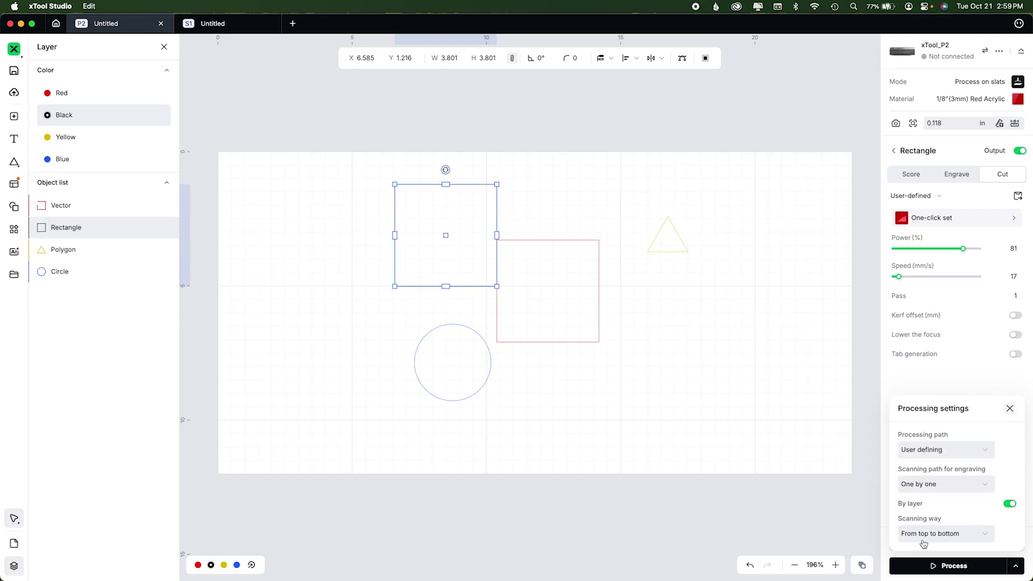
click(924, 534)
click(1009, 505)
mouse_move(560, 563)
click(1016, 567)
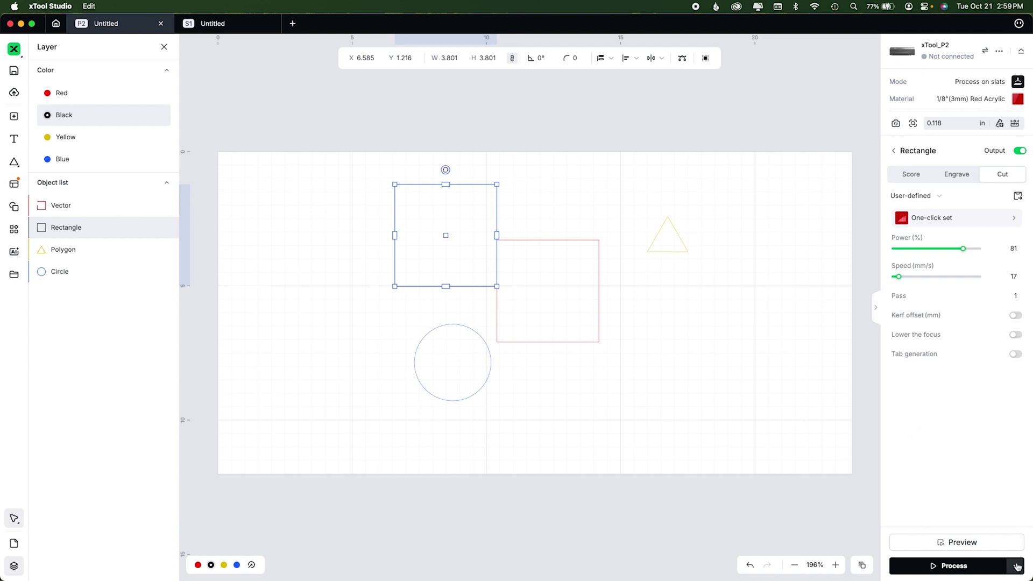
In the S1 project, review the framing settings and the By layer and scanning way processing settings
click(204, 25)
click(922, 566)
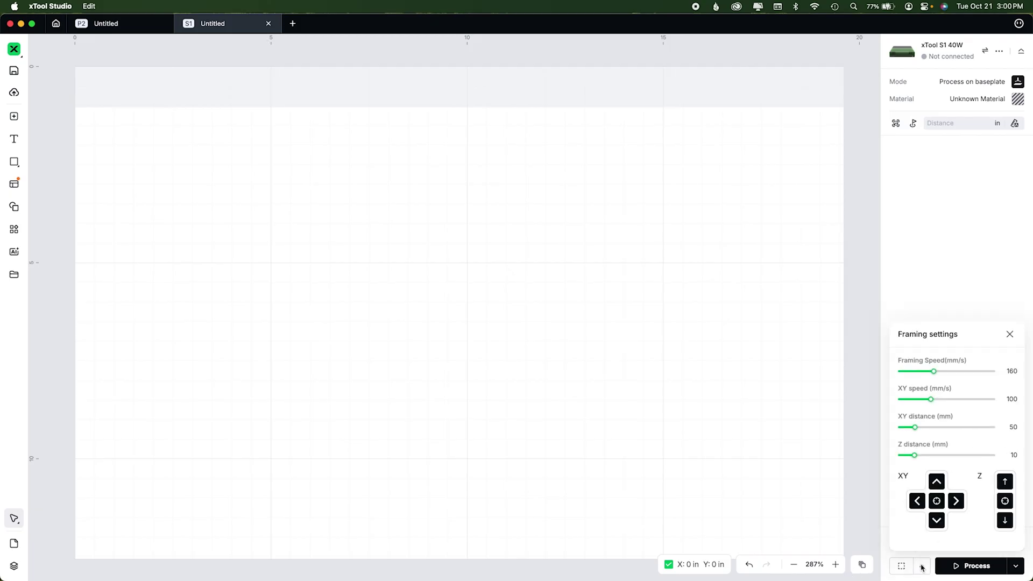
click(1017, 566)
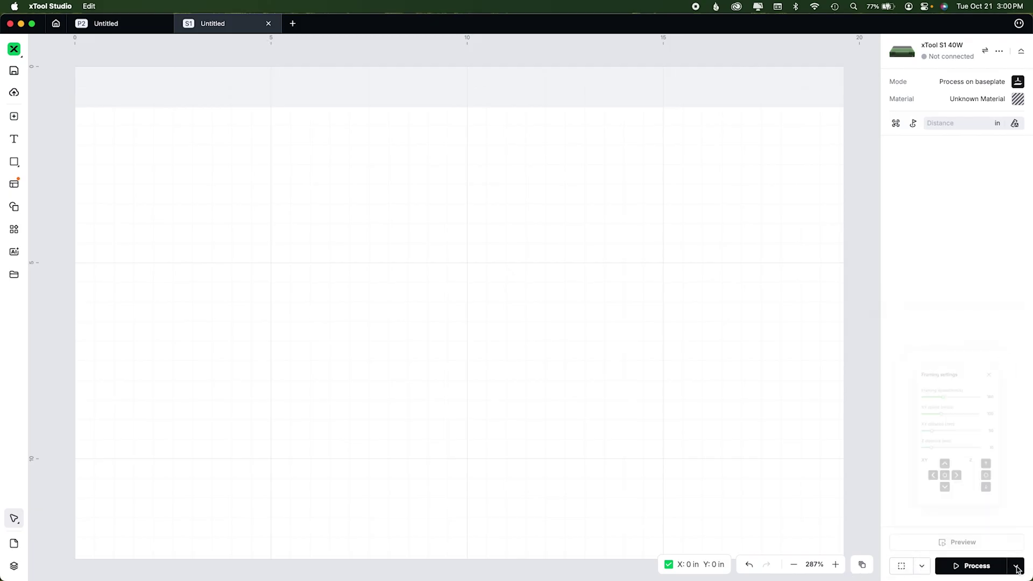
click(945, 533)
click(933, 513)
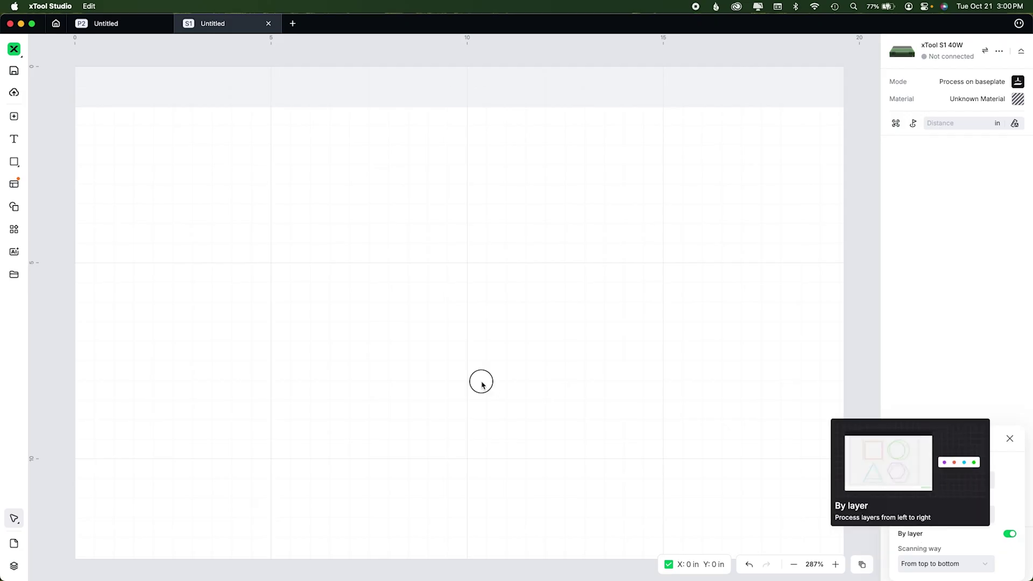
Check question 4 about the unite/combine feature in Notes, and return to the P2 project in xTool Studio
click(108, 54)
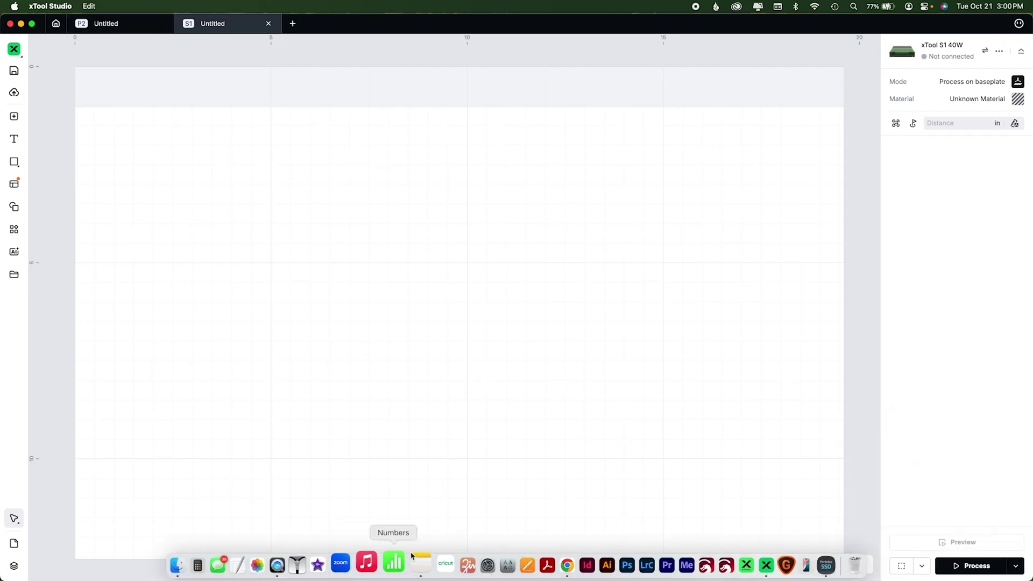
click(411, 562)
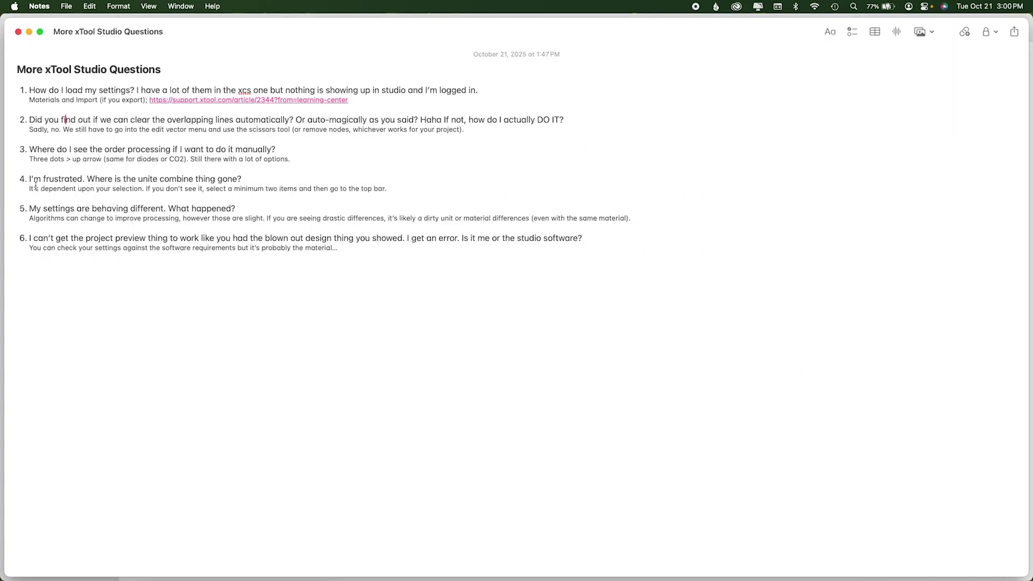
mouse_move(415, 564)
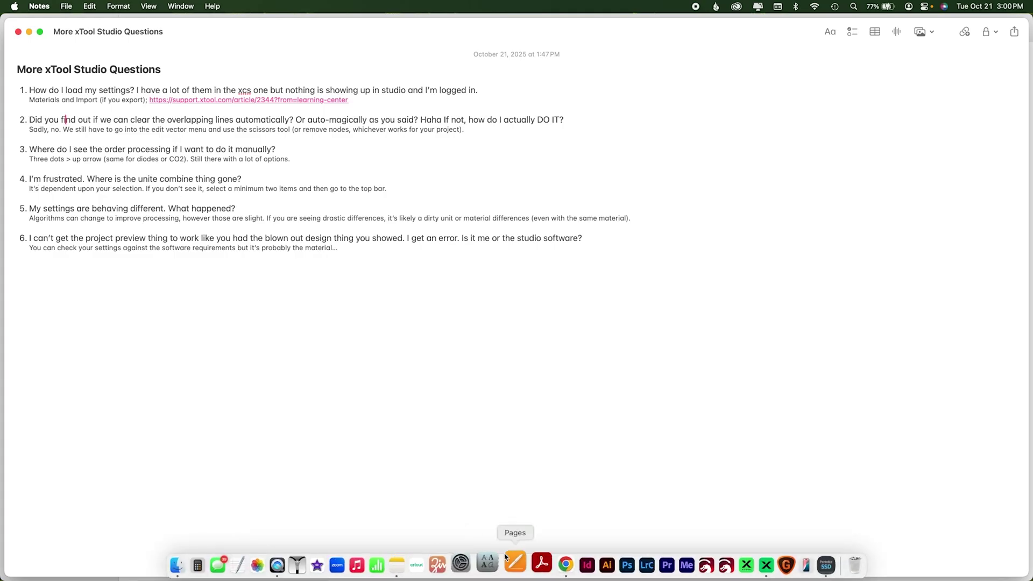
click(752, 563)
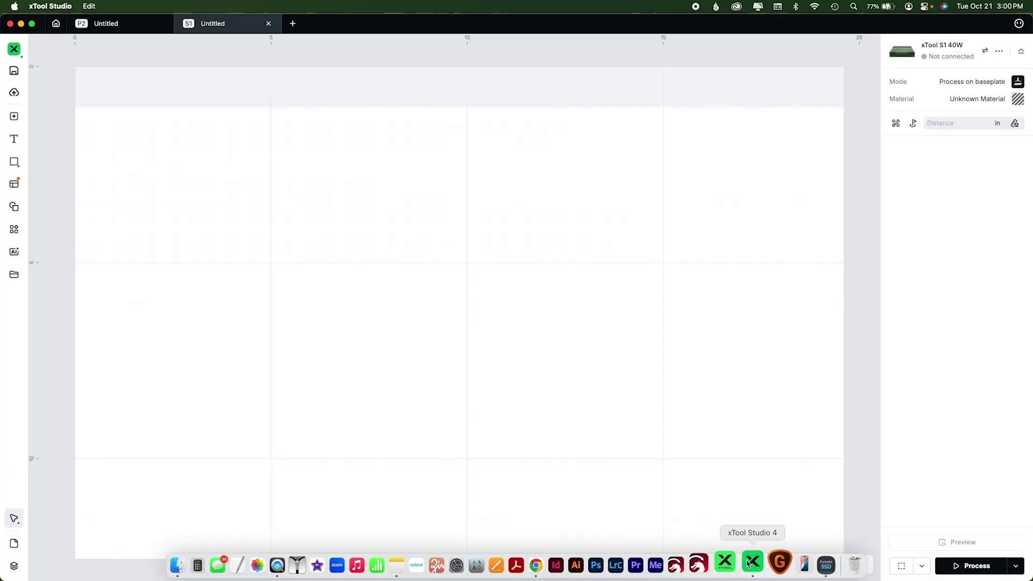
click(106, 23)
Delete the red square and the yellow triangle, and move the blue circle over the lower-right corner of the black rectangle
click(570, 299)
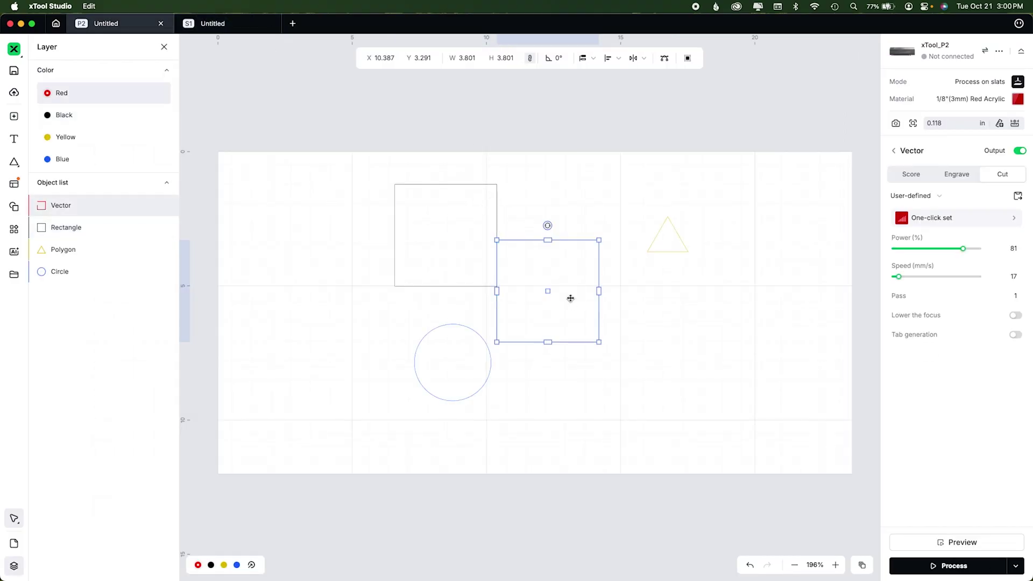
key(BackSpace)
drag(425, 363, 474, 278)
drag(649, 207, 692, 274)
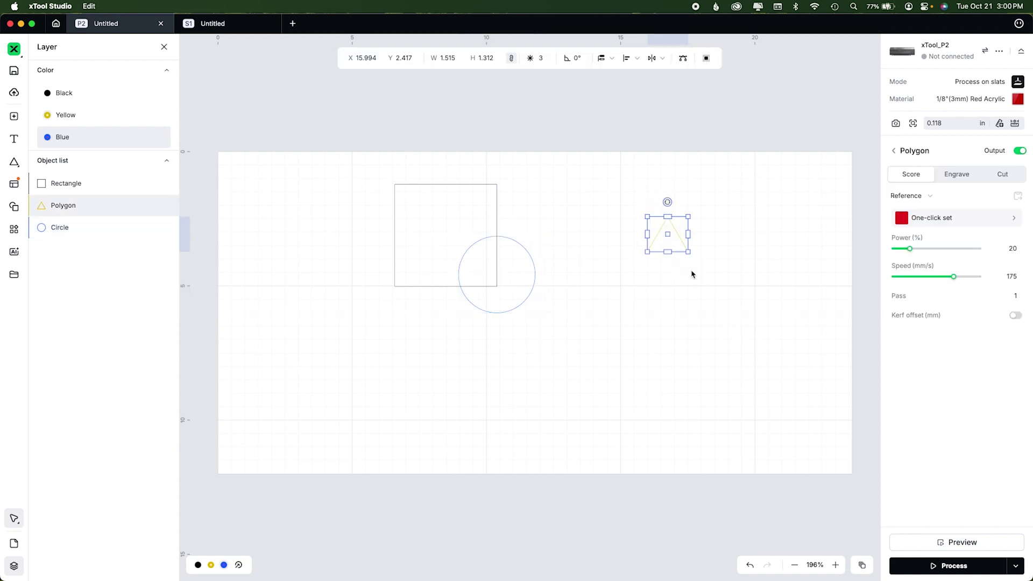
key(BackSpace)
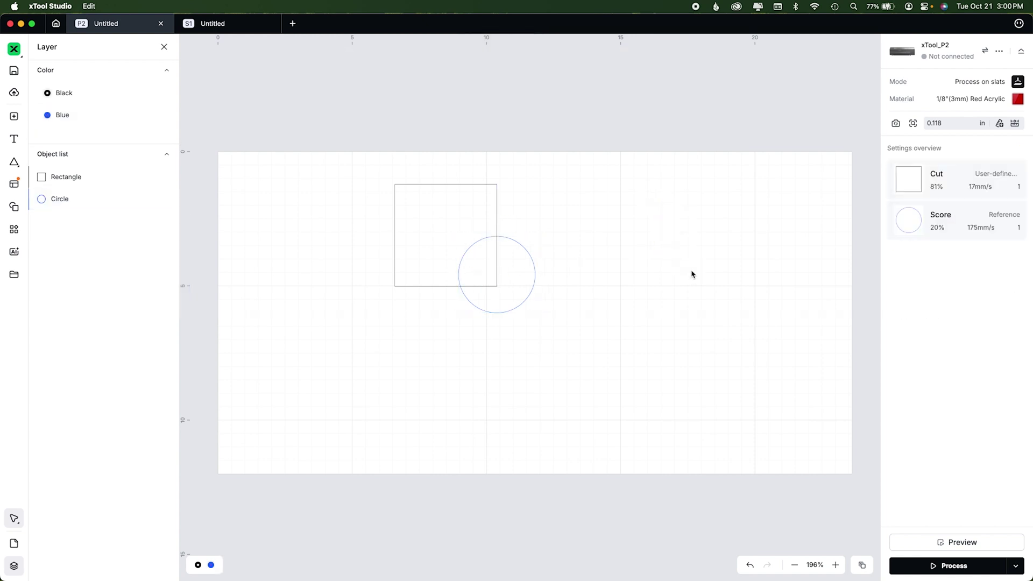
Select the circle alone, then the rectangle and circle together, and look through the combine options for the pair
click(520, 307)
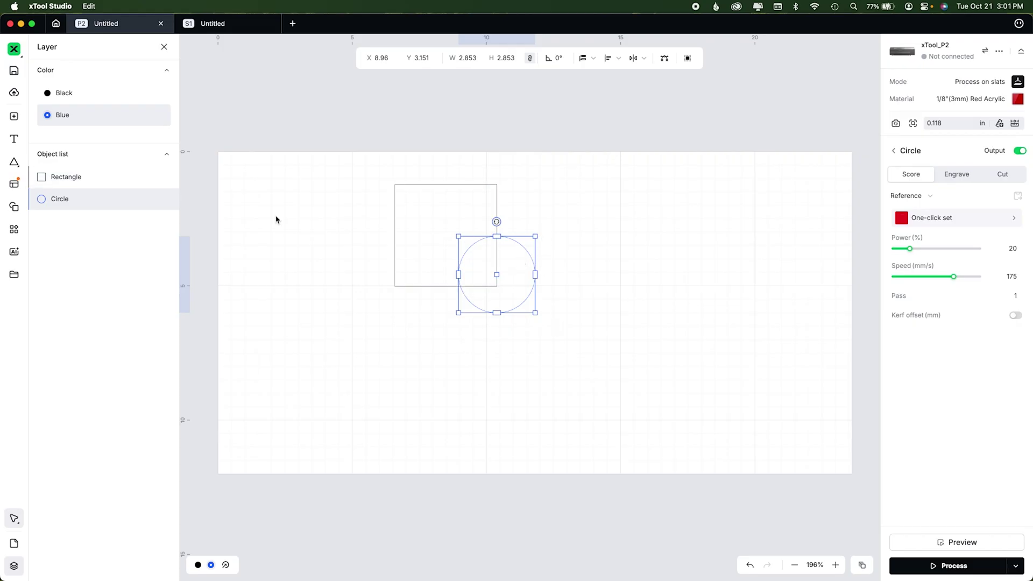
mouse_move(78, 207)
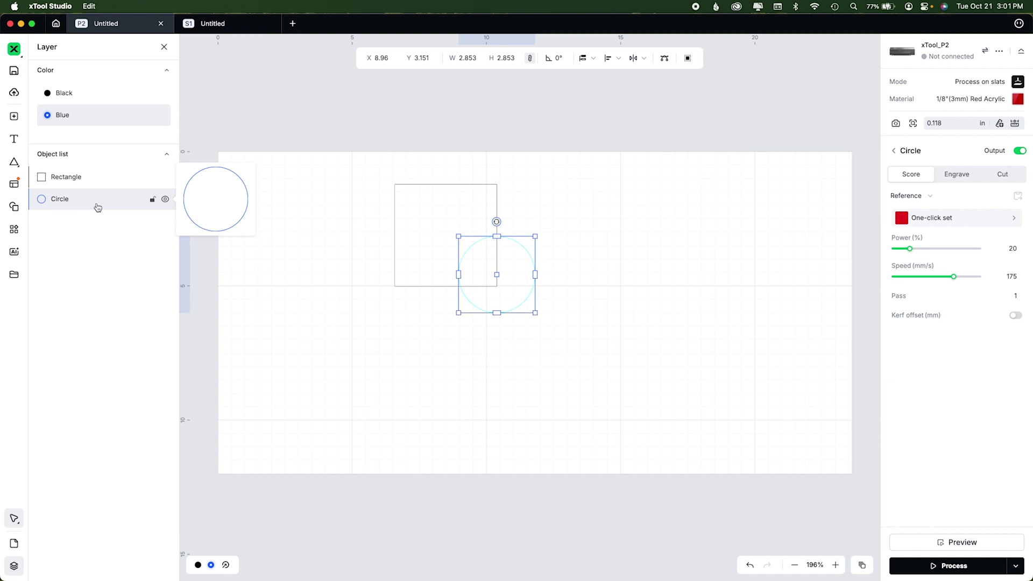
drag(371, 146, 560, 327)
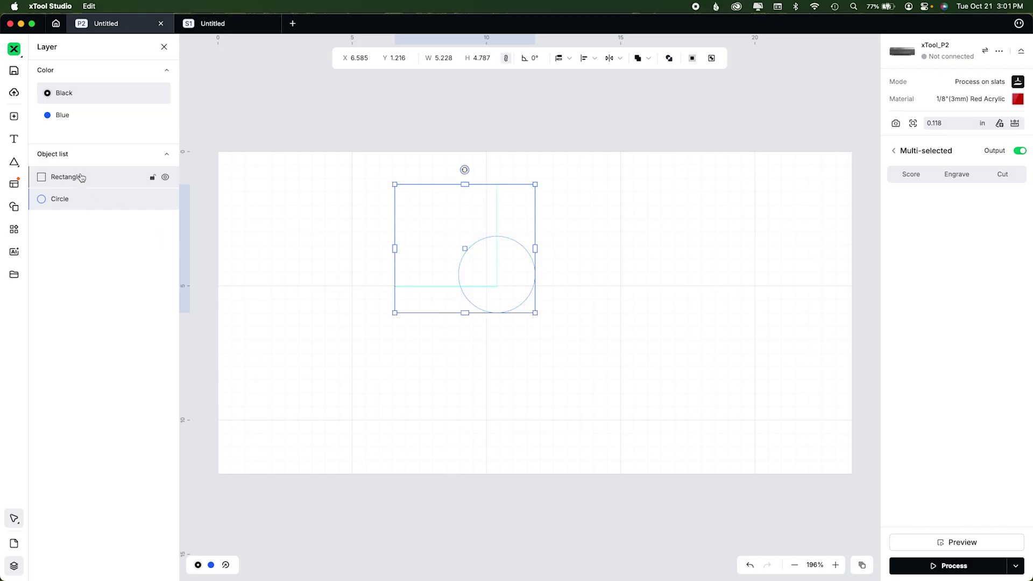
click(650, 59)
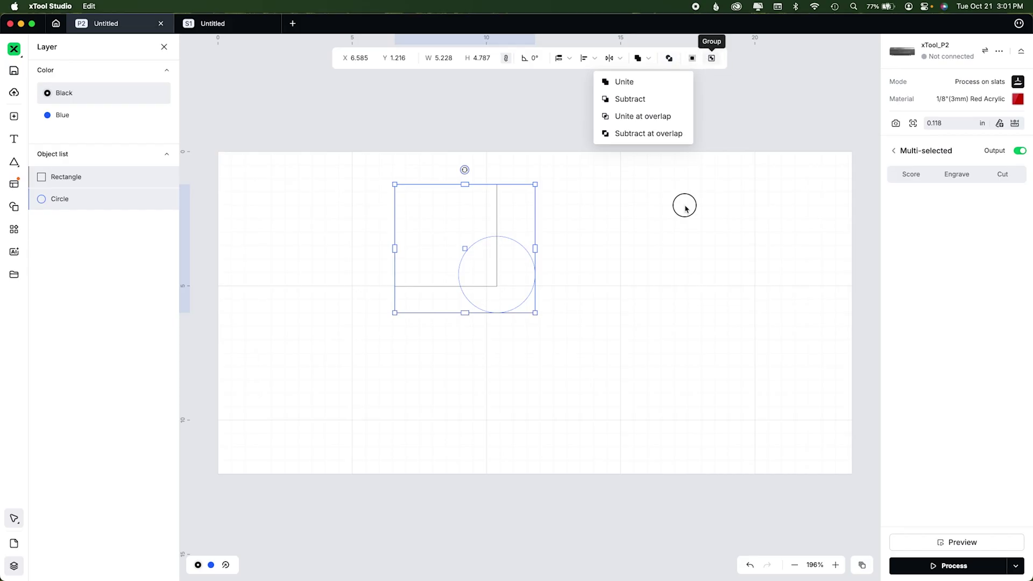
click(625, 204)
Add the text HELLO, about 3.03 by 0.73 in, across the rectangle's right edge and select it together with the rectangle
key(t)
click(528, 207)
key(Escape)
drag(542, 209, 471, 189)
drag(428, 158, 564, 187)
click(554, 204)
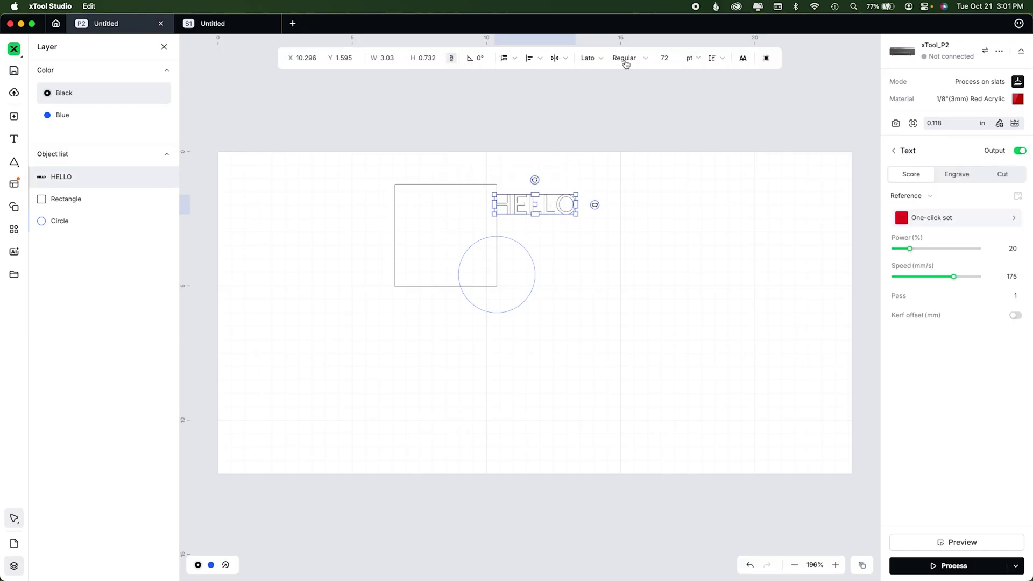
drag(454, 141, 557, 216)
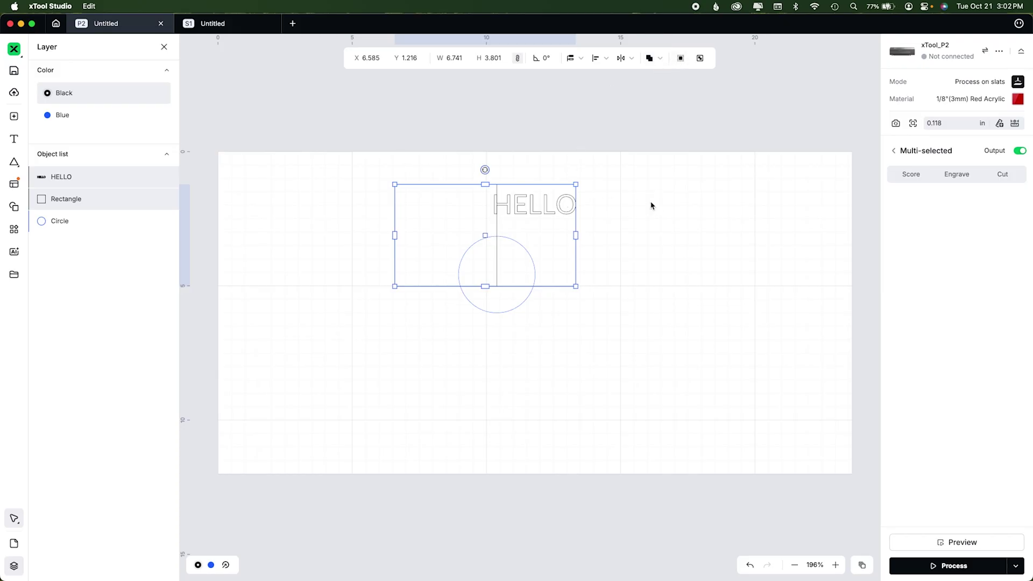
Delete the HELLO text and the blue circle, keeping only the black rectangle
click(544, 203)
key(Delete)
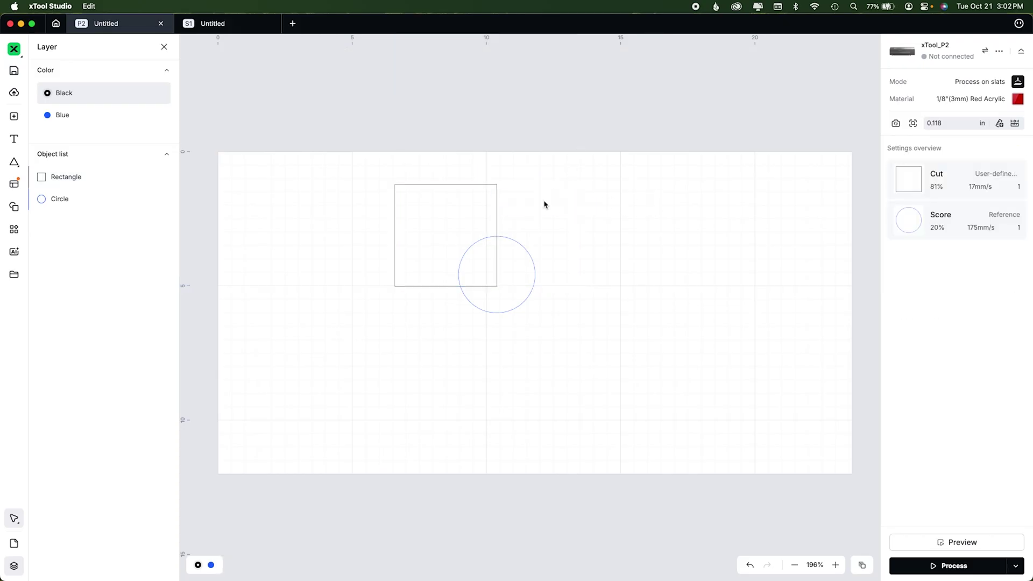
click(532, 267)
key(Delete)
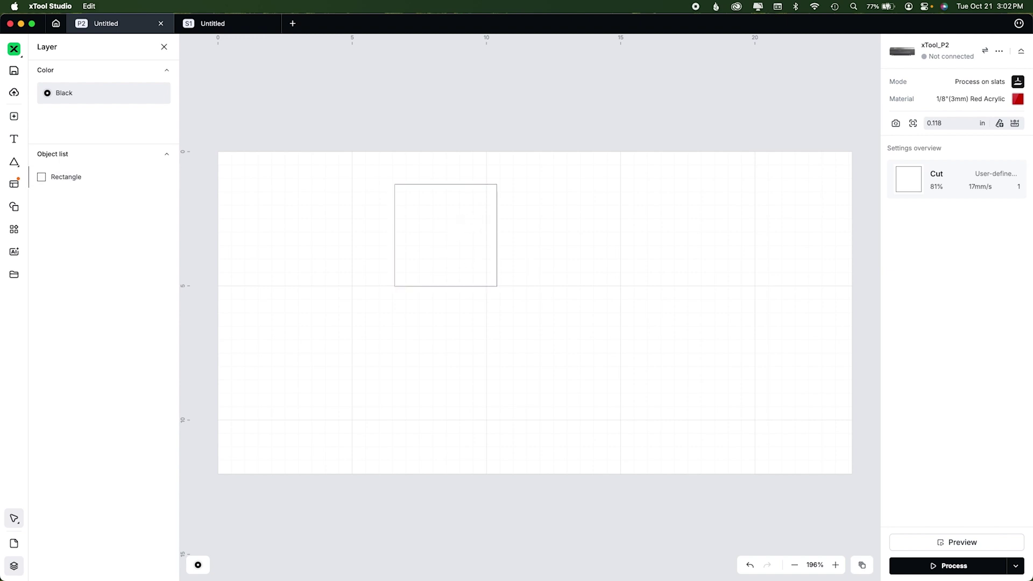
Read questions 5 and 6 in Notes about changed settings and the project preview, and return to xTool Studio
click(412, 561)
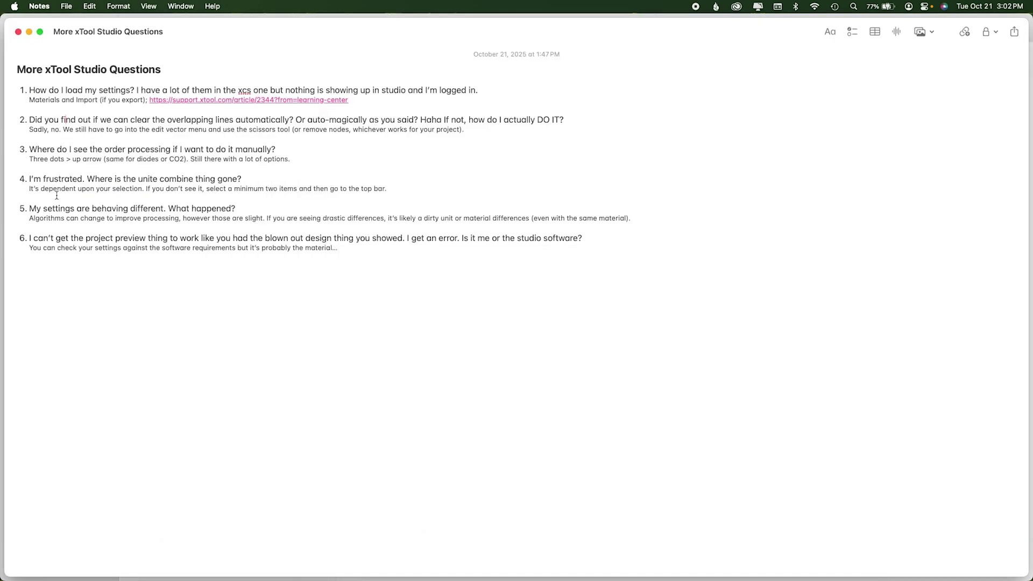
drag(31, 209, 245, 210)
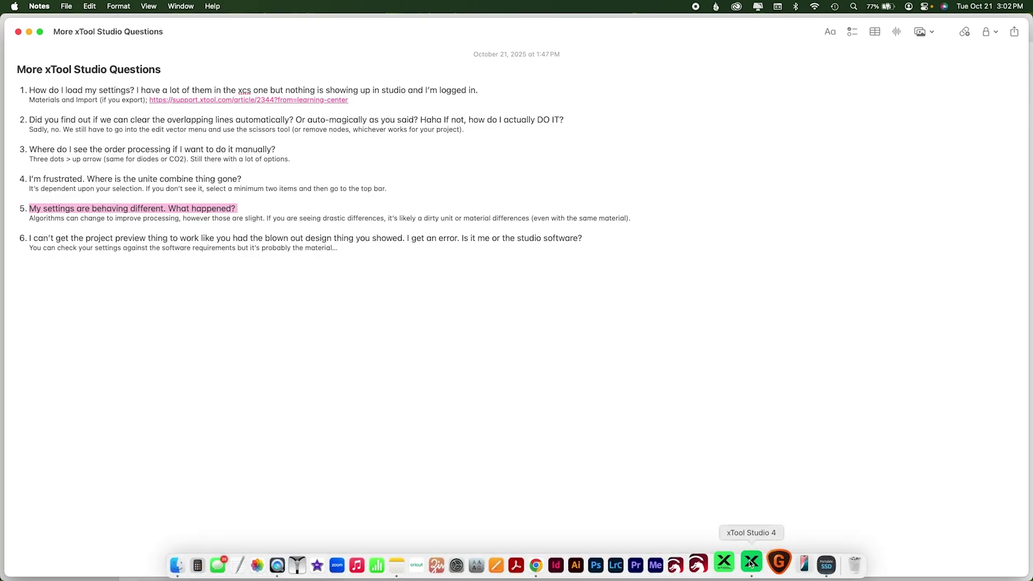
click(752, 563)
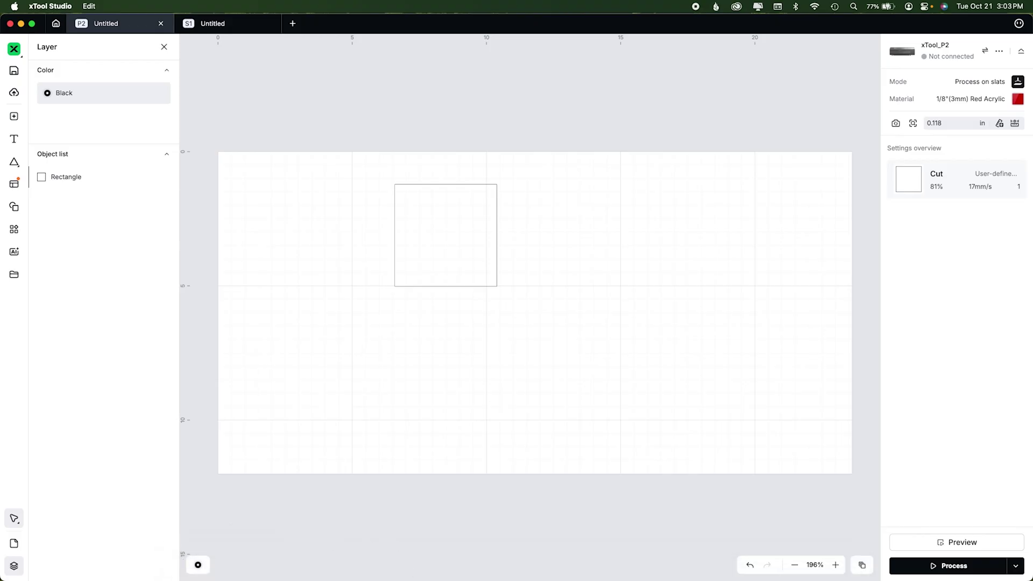
click(411, 563)
click(250, 217)
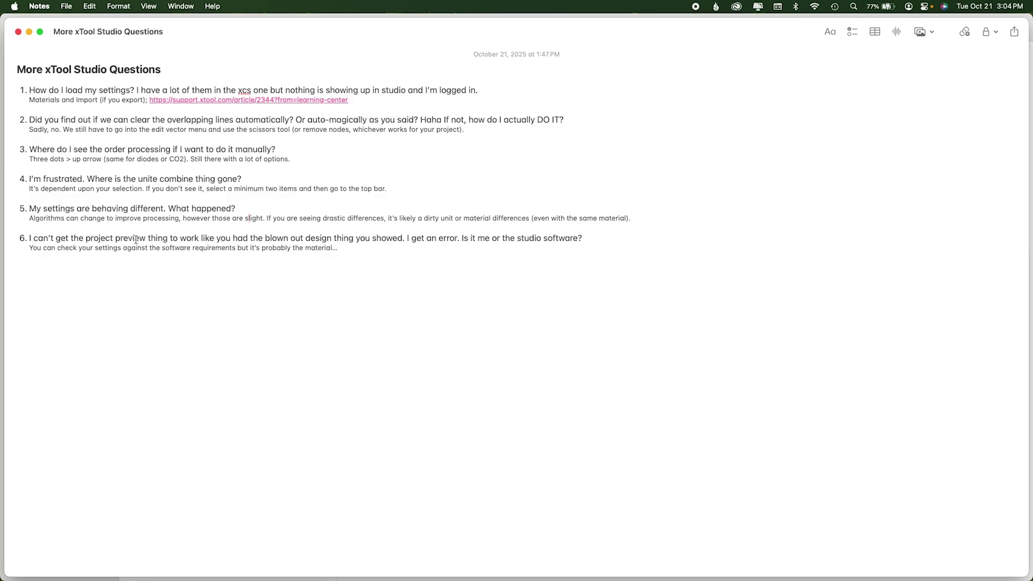
mouse_move(602, 565)
mouse_move(752, 565)
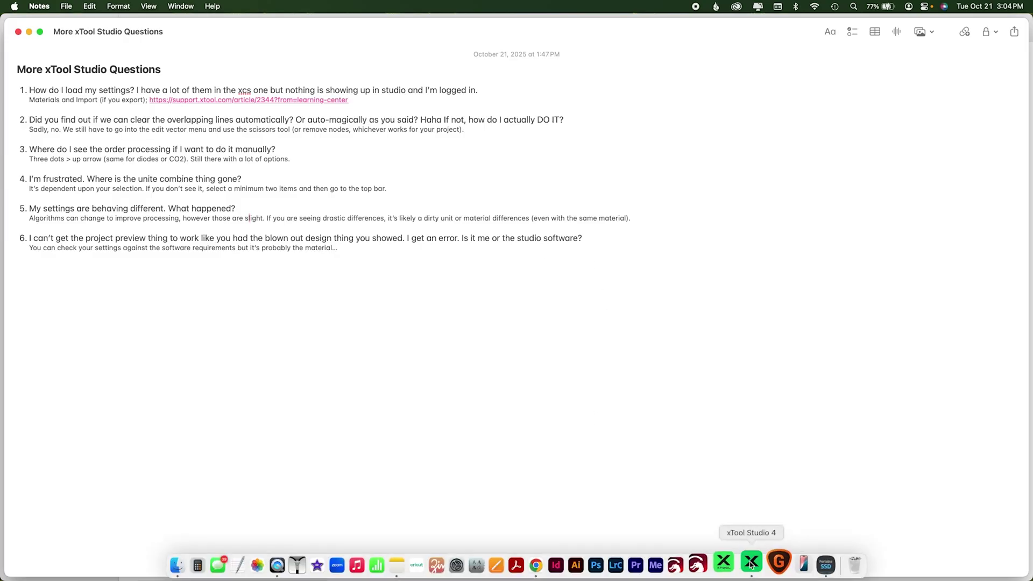
click(752, 563)
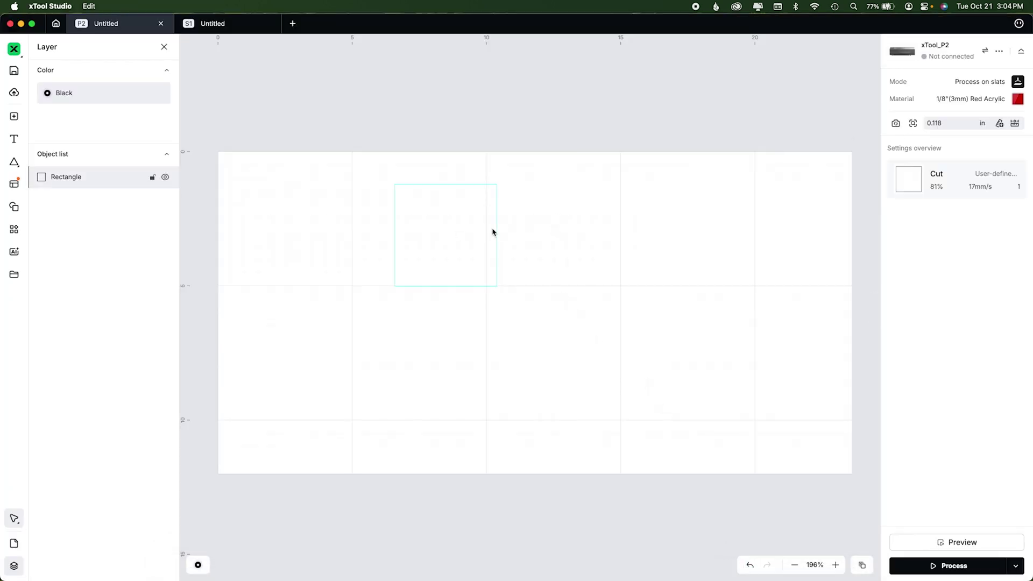
Check the rectangle's cut settings, and inspect the simulated 3D preview of the red acrylic project from another angle
click(963, 183)
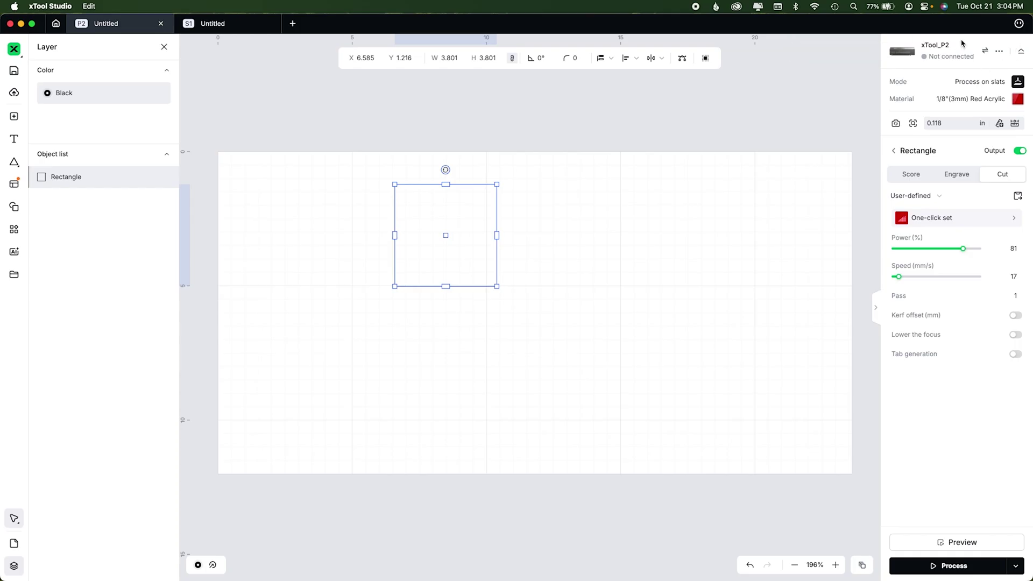
click(958, 542)
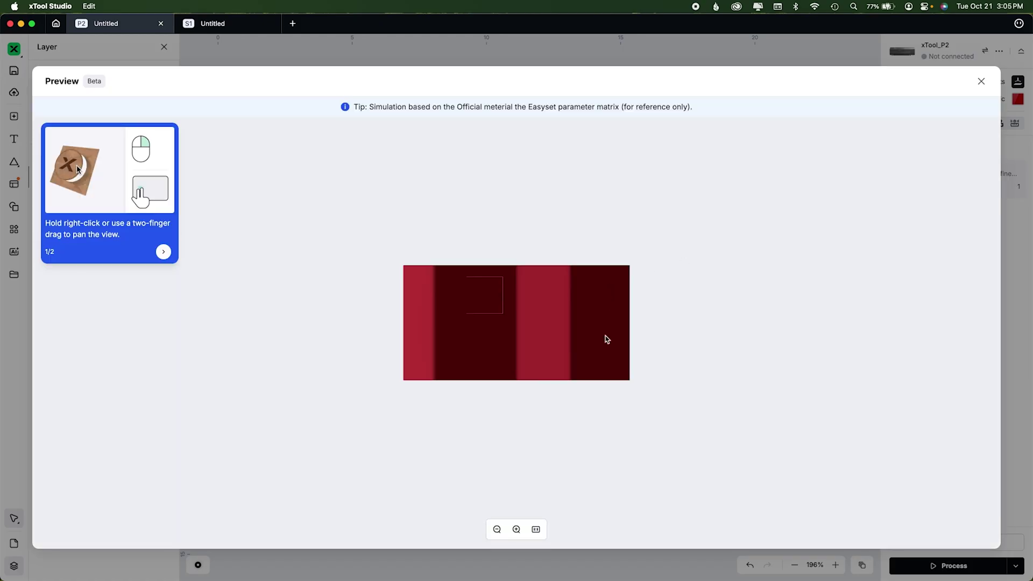
drag(604, 316, 542, 328)
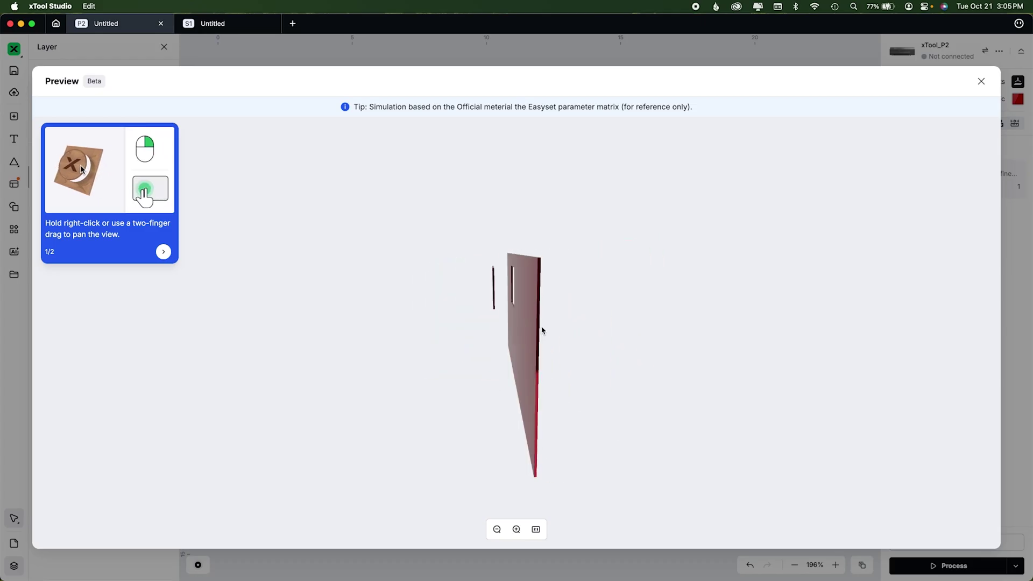
click(983, 81)
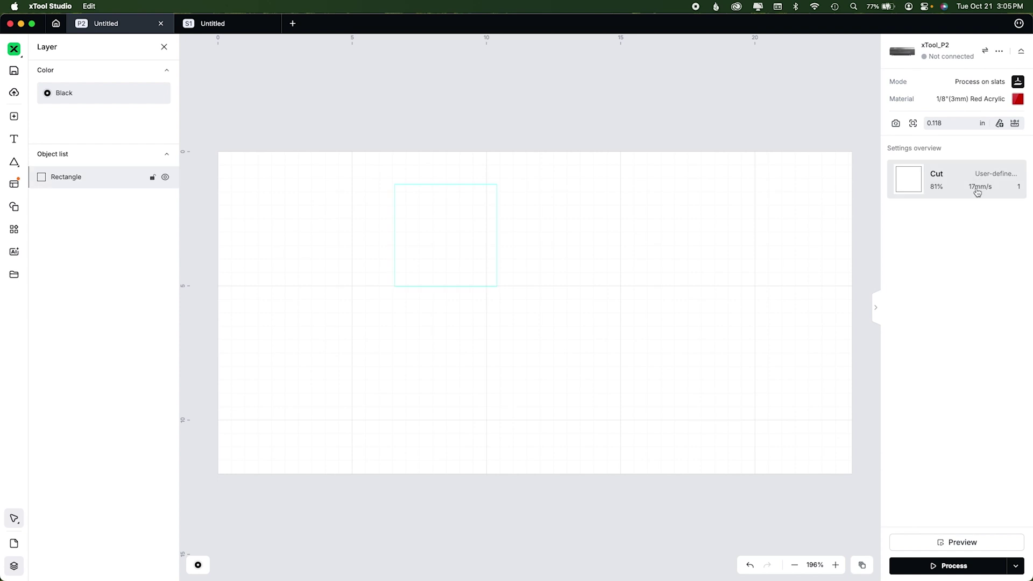
Change the project's material to Unknown Material and try to open the preview
click(977, 192)
click(999, 102)
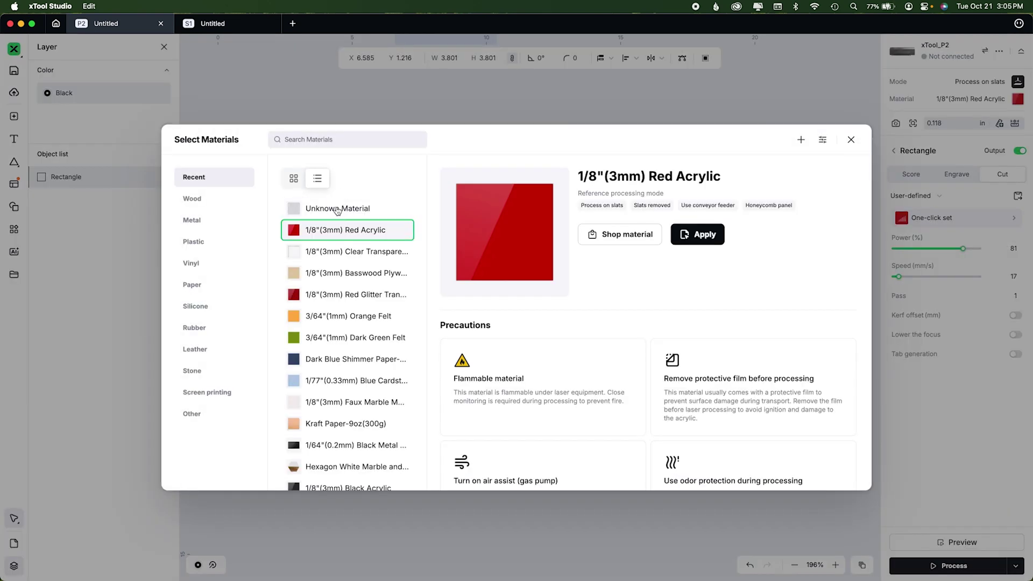
click(338, 209)
click(619, 237)
click(851, 140)
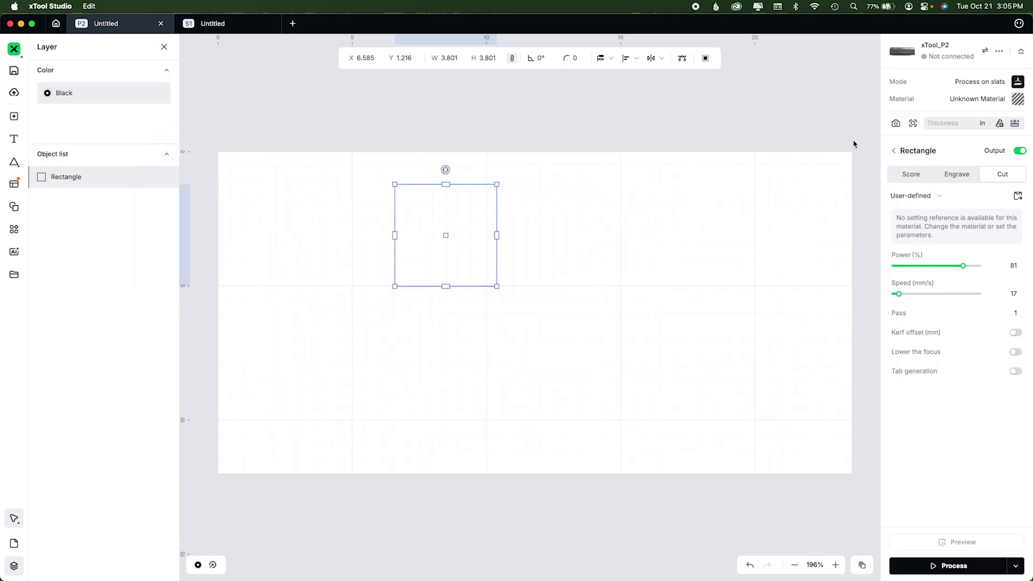
mouse_move(942, 544)
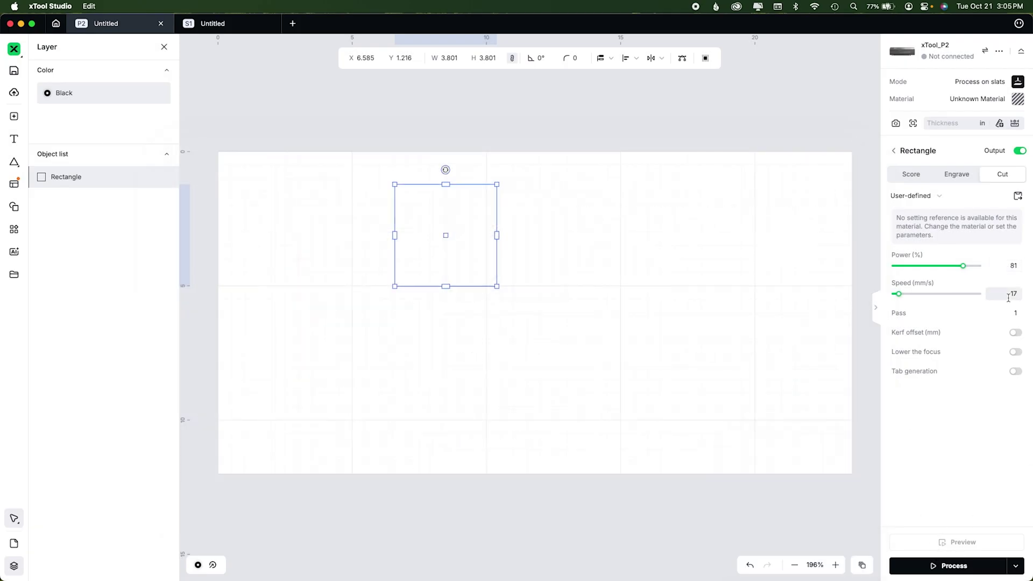
click(924, 543)
click(779, 192)
Open the recent project Basic Christmas Ornaments from the home page
click(54, 26)
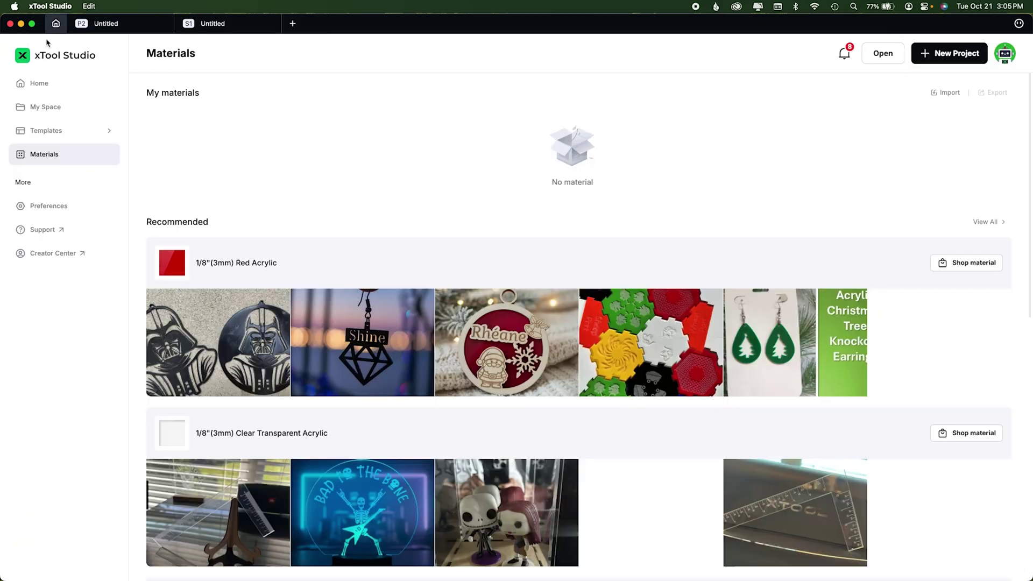
click(46, 86)
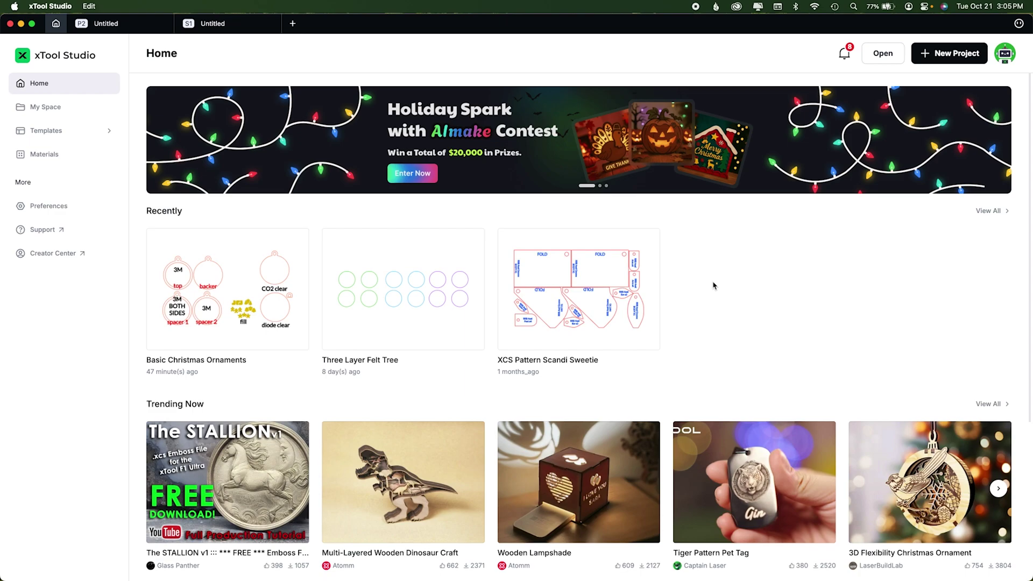
click(262, 338)
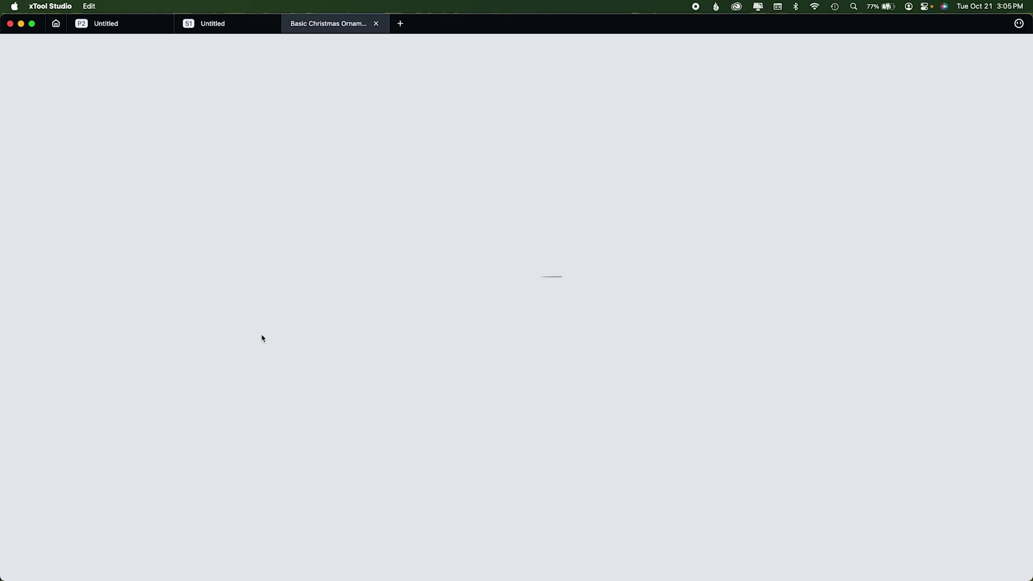